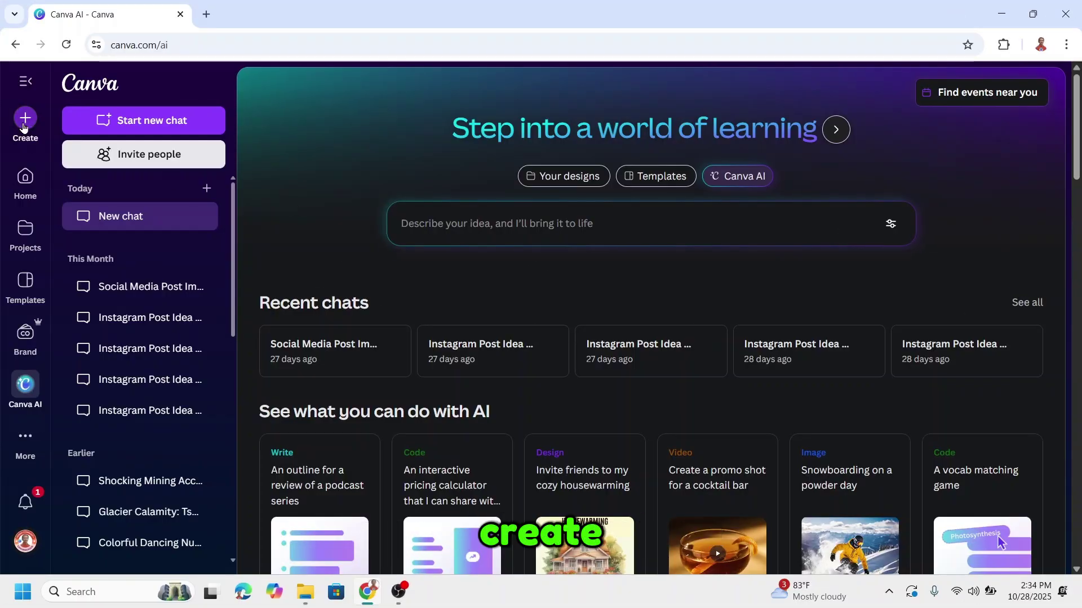
Step: Create a new blank Instagram Post (4:5) design
click(23, 126)
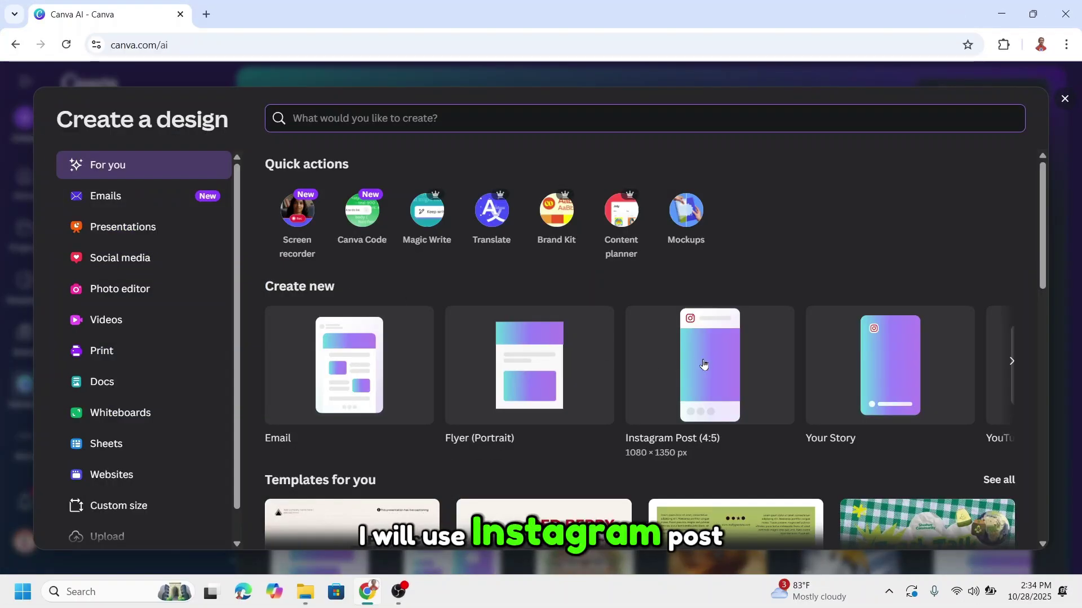
click(719, 364)
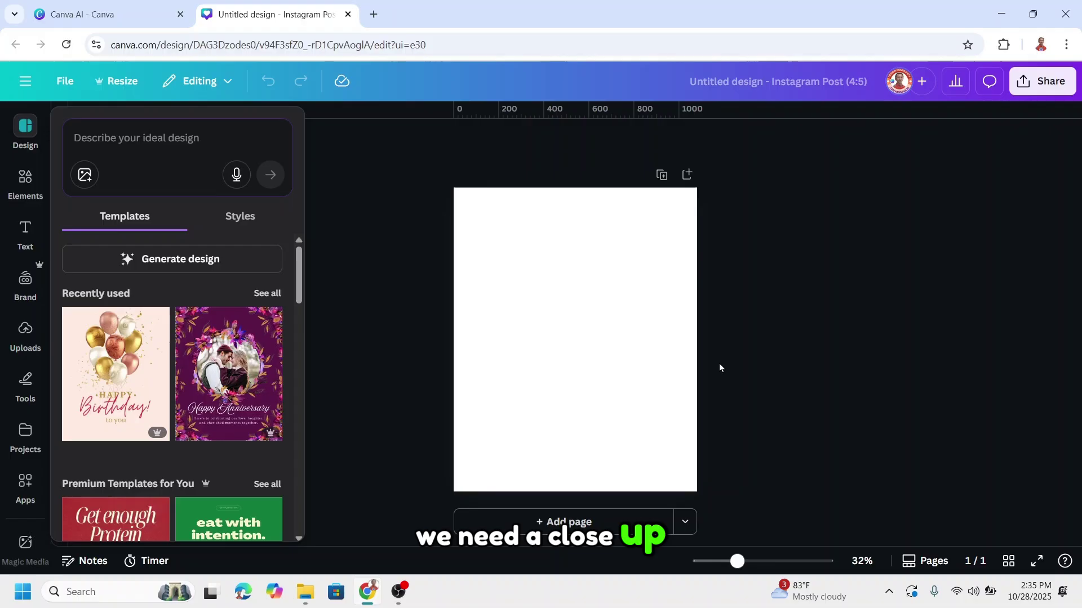
Step: Add the uploaded player portrait photo and remove its background with BG Remover
click(23, 337)
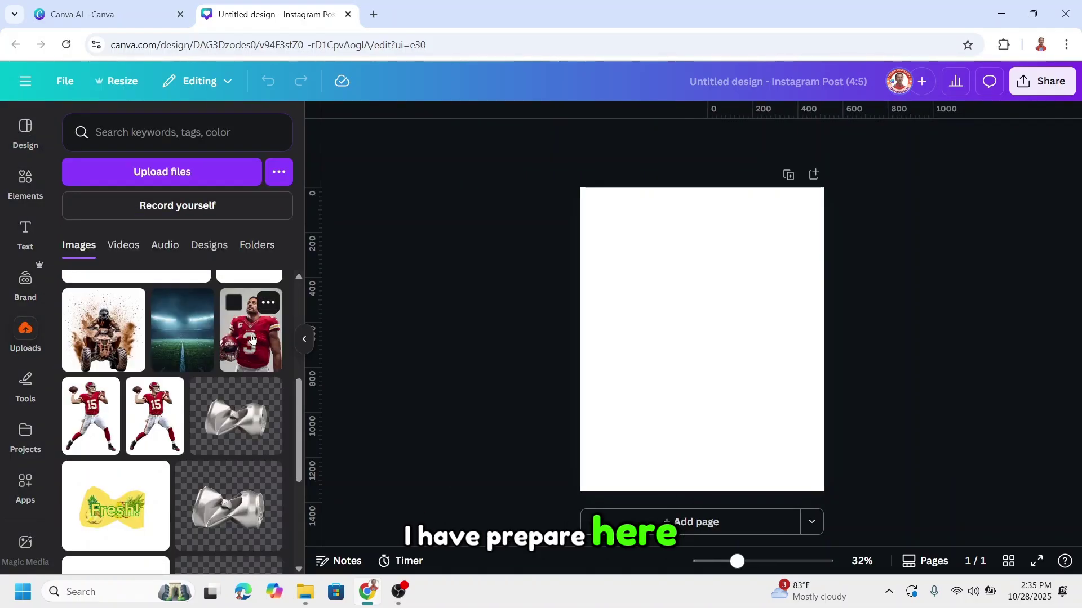
click(252, 338)
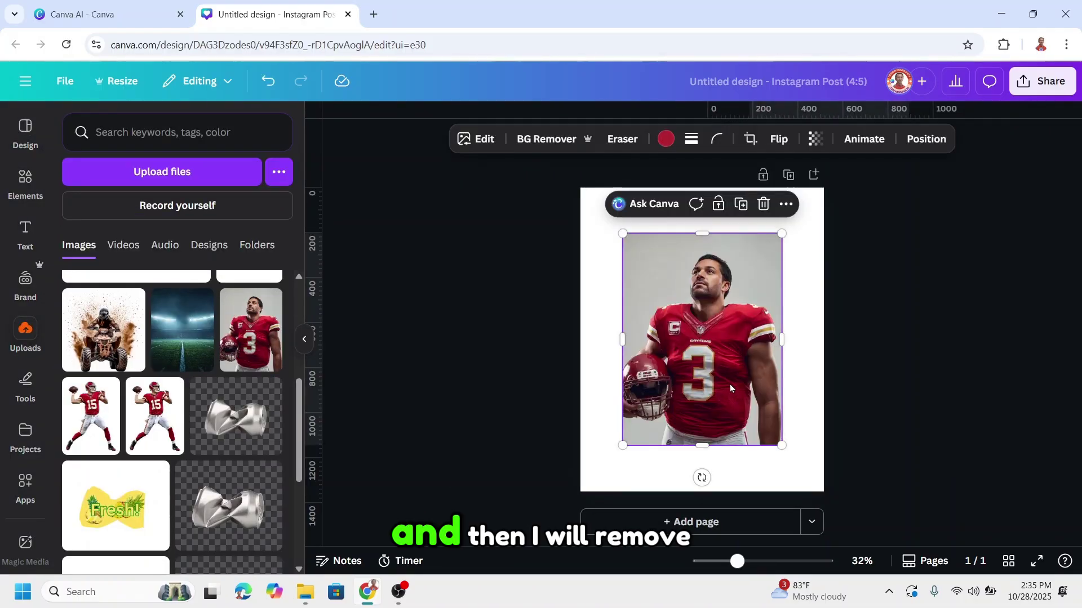
click(553, 141)
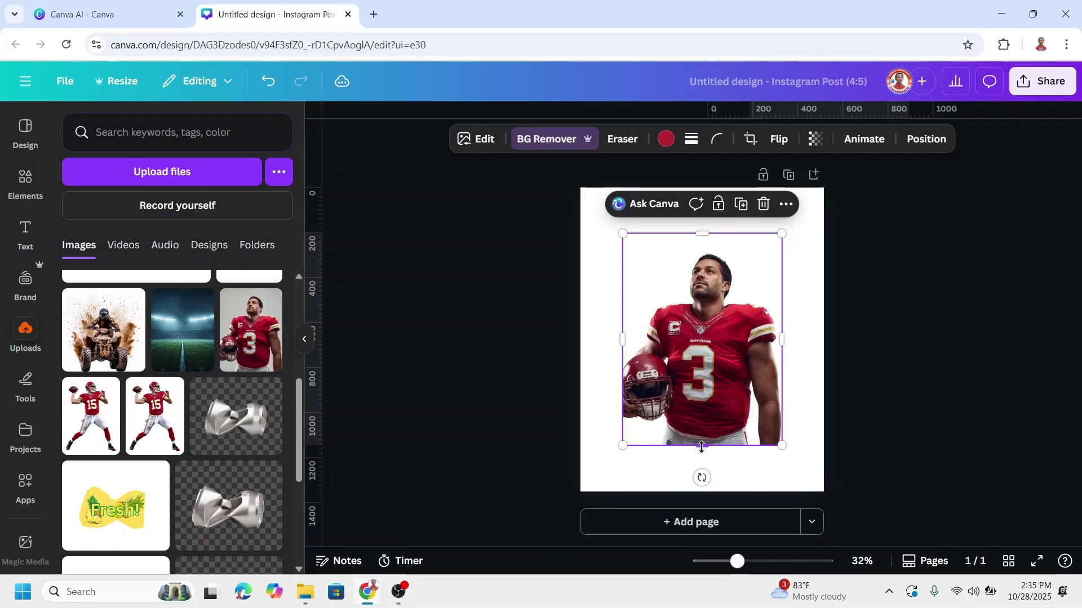
Step: Enlarge the player photo, move it to the top, and crop its bottom and left edges
drag(782, 445, 855, 571)
drag(785, 502, 728, 433)
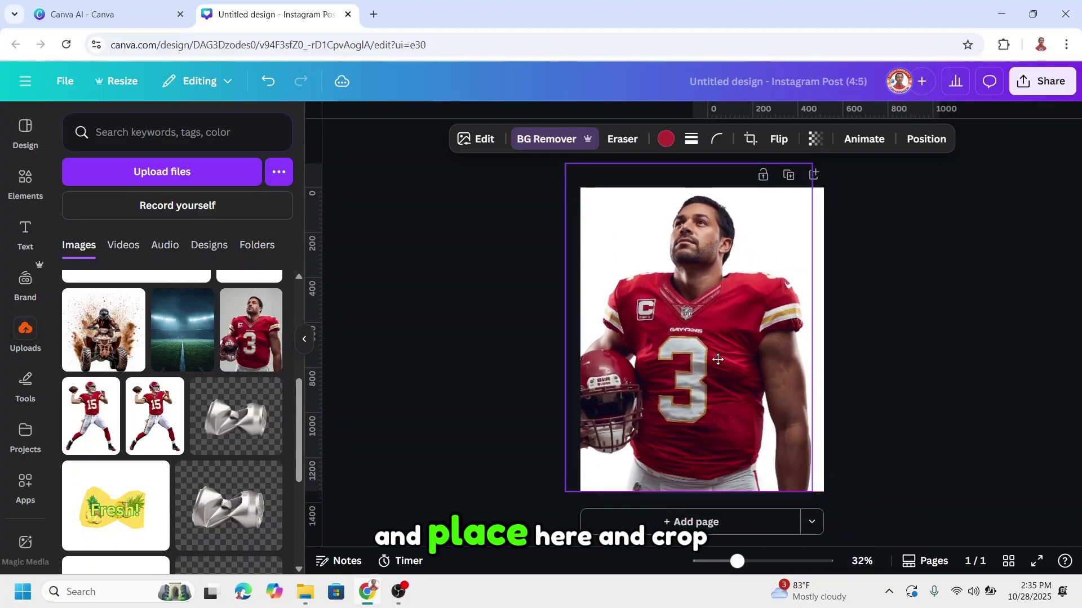
drag(688, 491, 699, 361)
mouse_move(565, 260)
mouse_down()
mouse_move(617, 275)
mouse_move(580, 263)
mouse_up()
Step: Add the stadium image across the full top width and send it behind the player
click(196, 319)
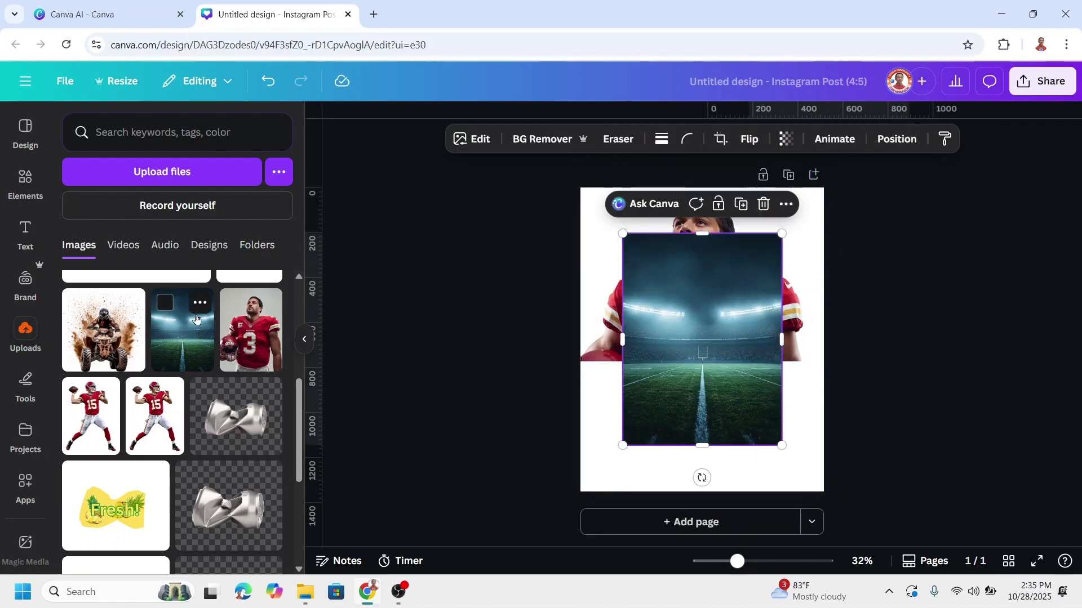
drag(728, 361, 685, 279)
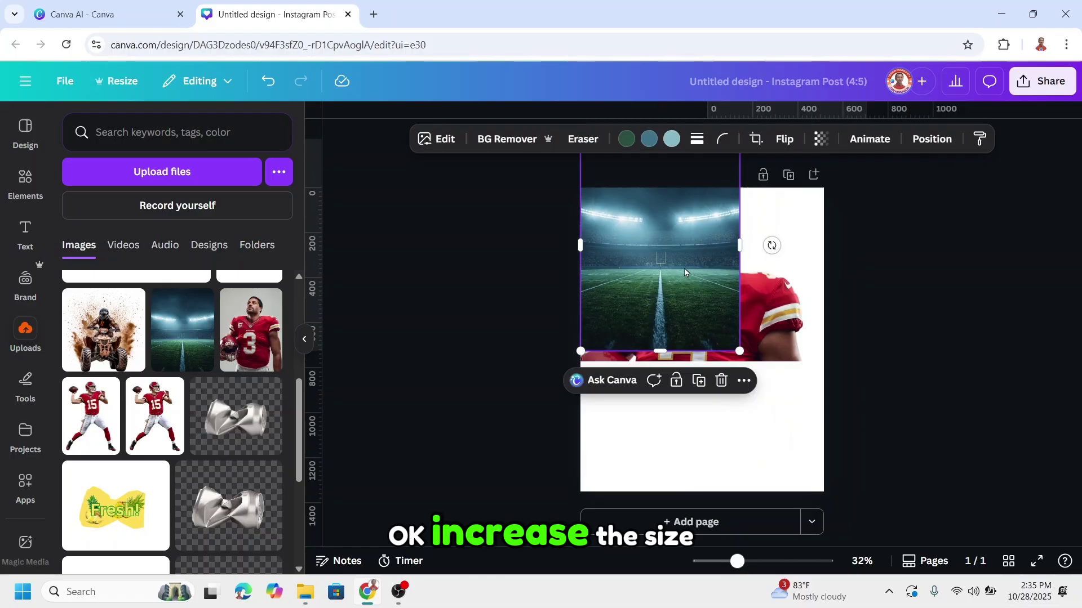
drag(741, 244, 828, 246)
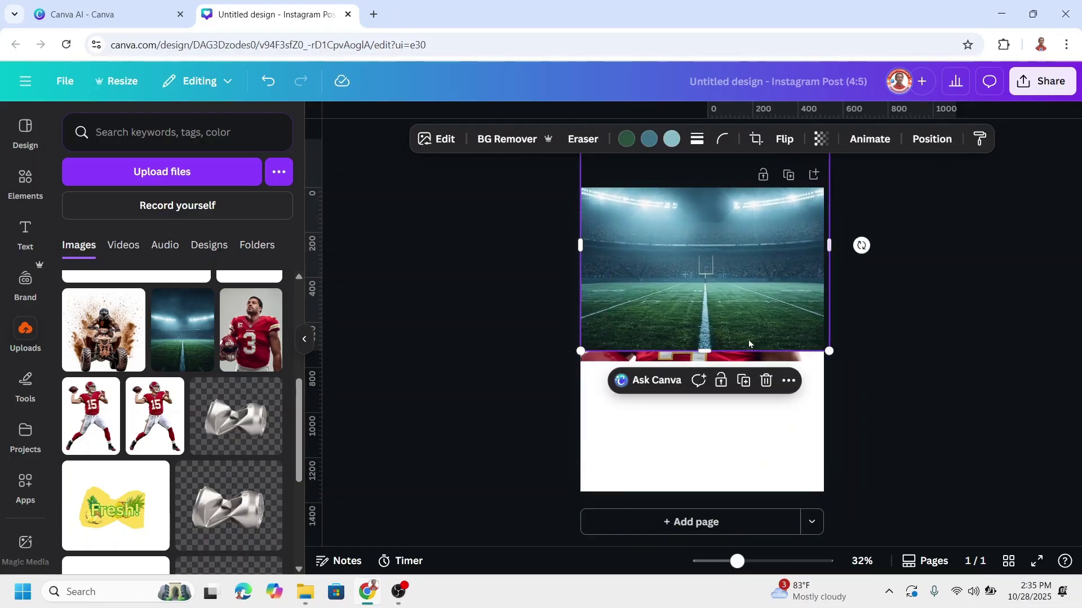
drag(732, 364, 732, 377)
right_click(768, 294)
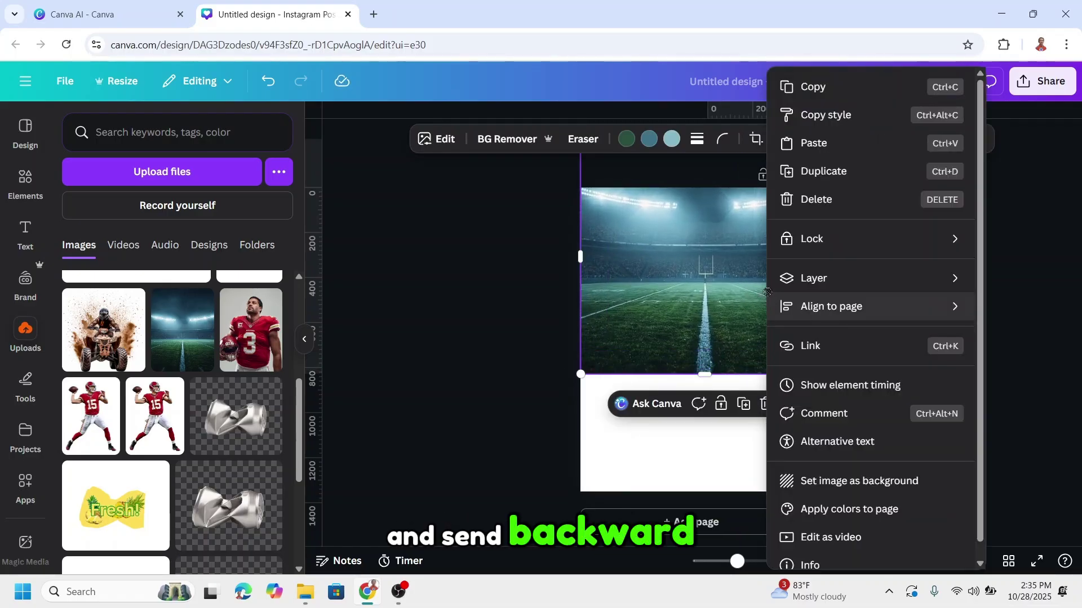
mouse_move(818, 288)
click(653, 338)
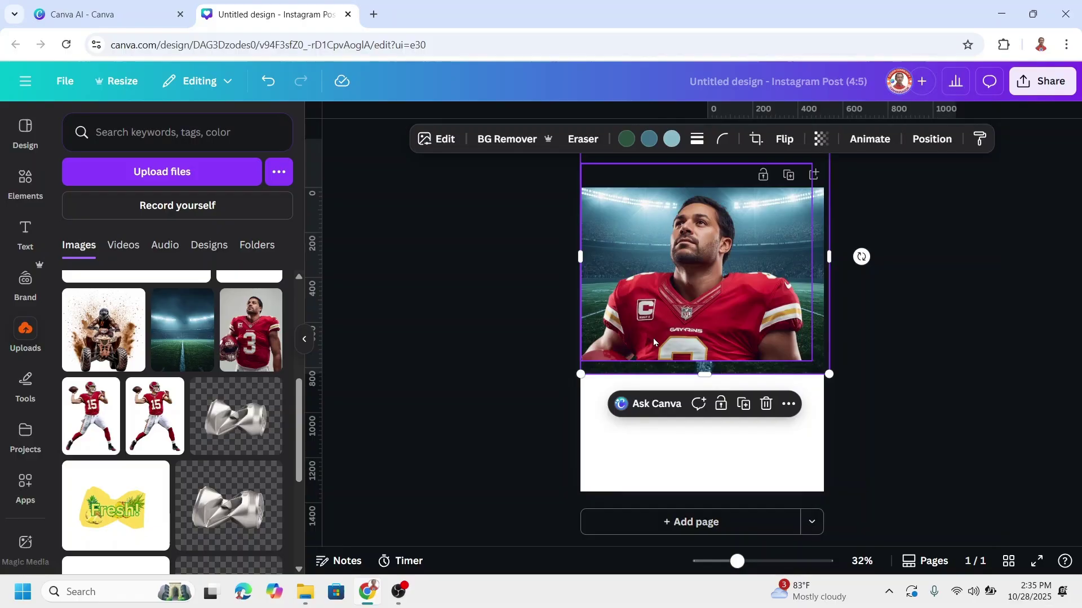
Step: Darken the stadium image to brightness -53
click(437, 139)
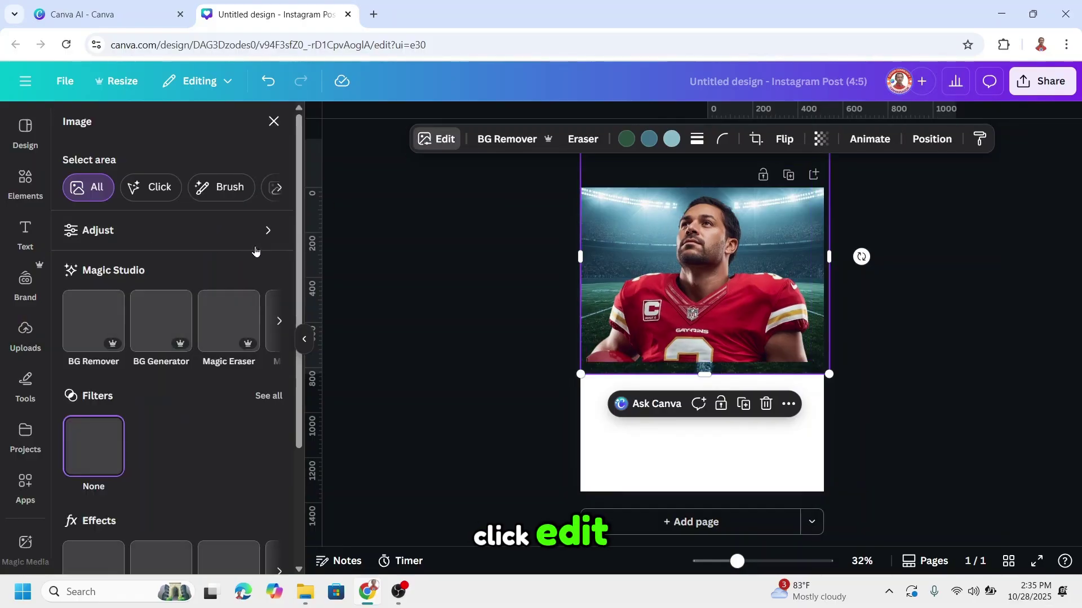
click(174, 230)
drag(153, 442, 109, 444)
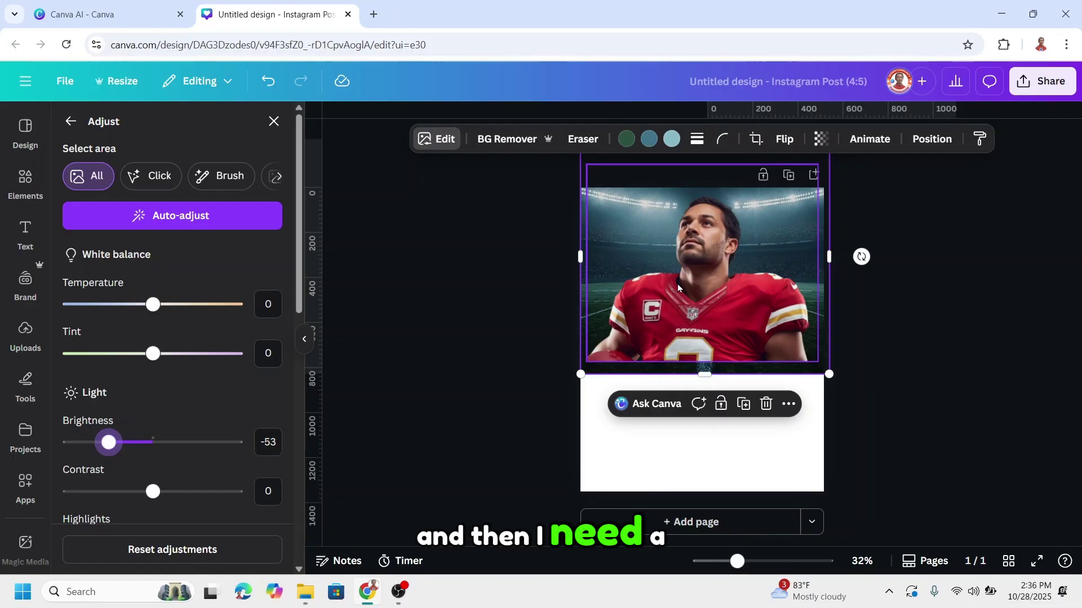
Step: Search graphics for 'red blur' and place a red blur glow over the player's chest
click(25, 180)
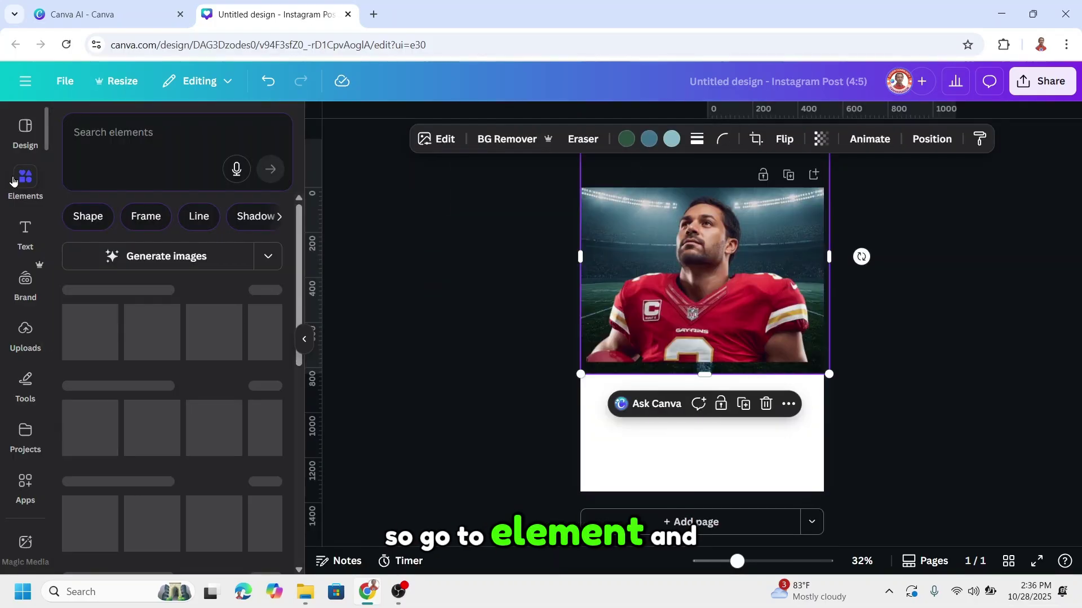
click(136, 132)
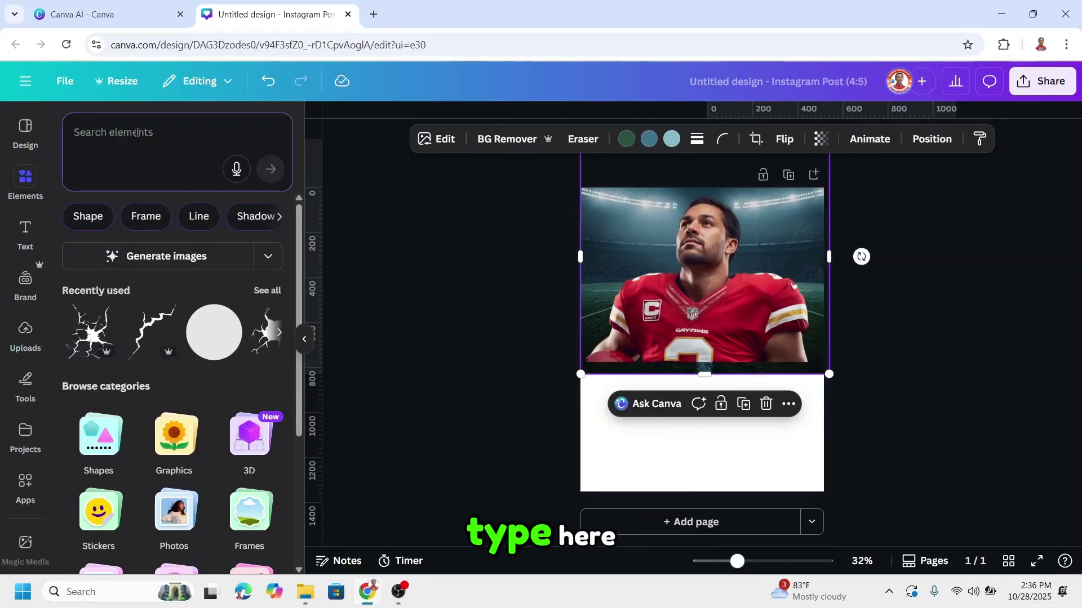
text(red blur)
key(Return)
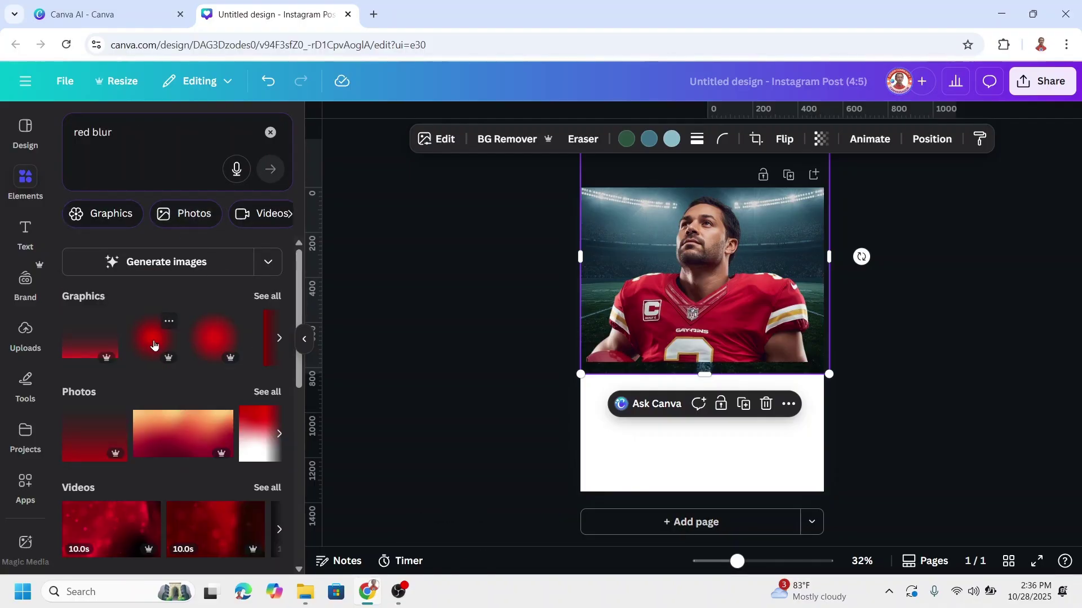
click(153, 345)
drag(718, 338, 713, 305)
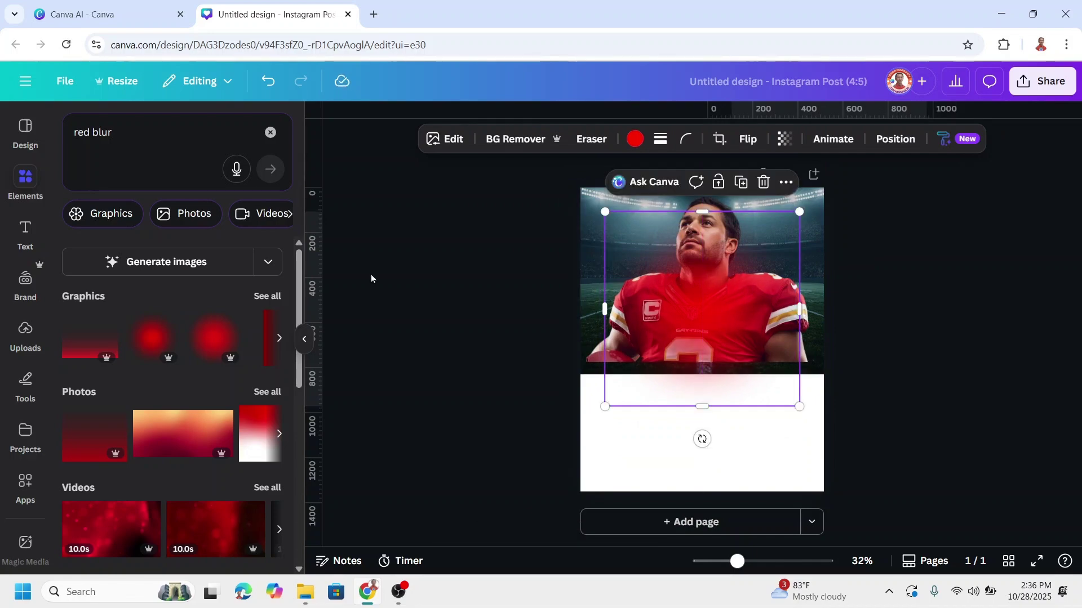
click(270, 132)
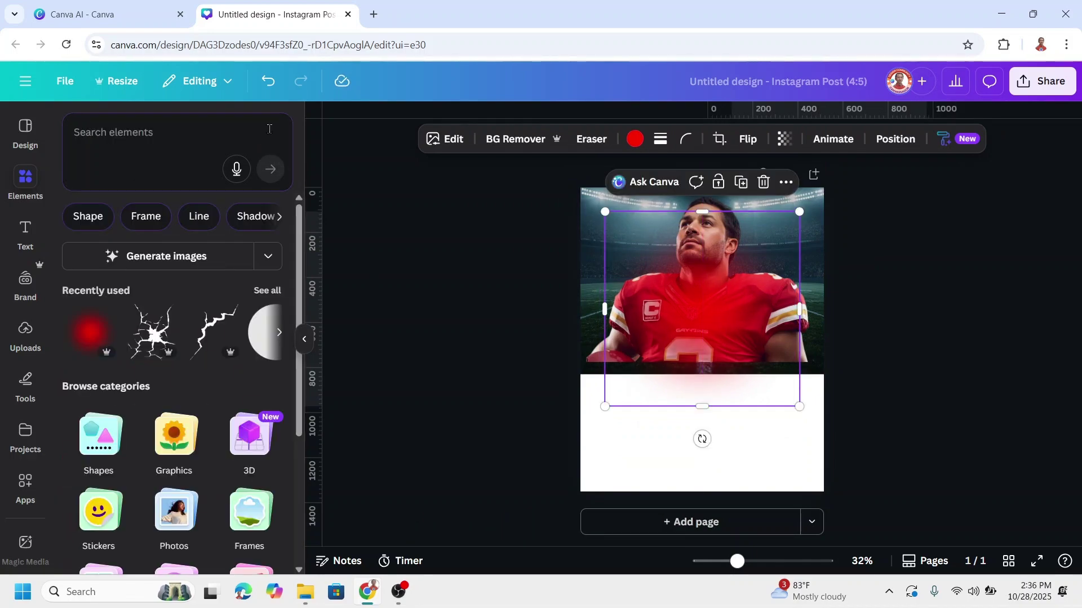
Step: Add a white square, stretch it into a large rectangle, and rotate it about 25°
click(88, 217)
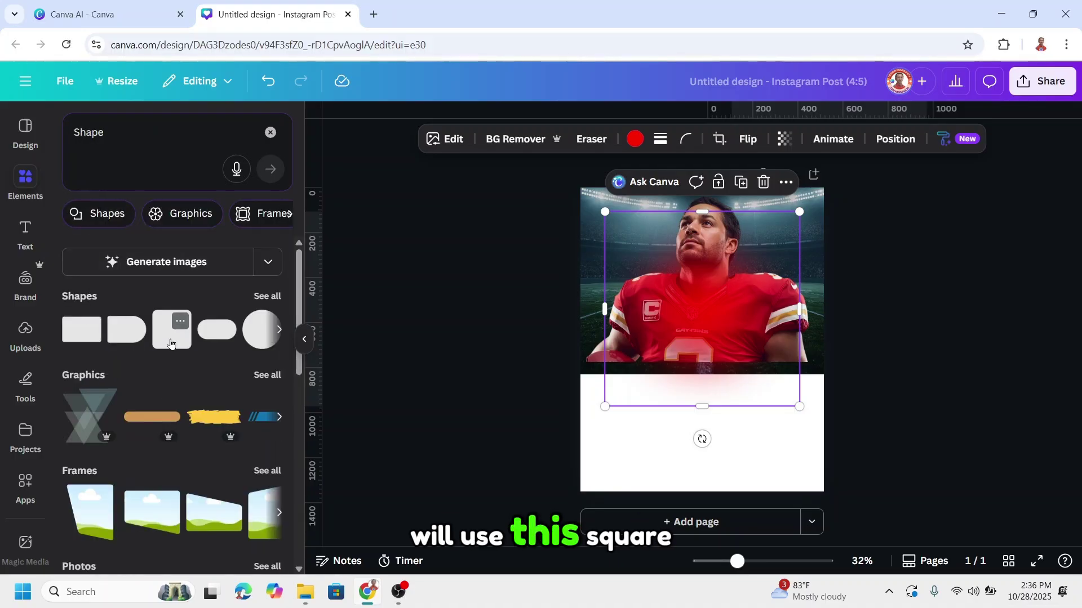
click(171, 343)
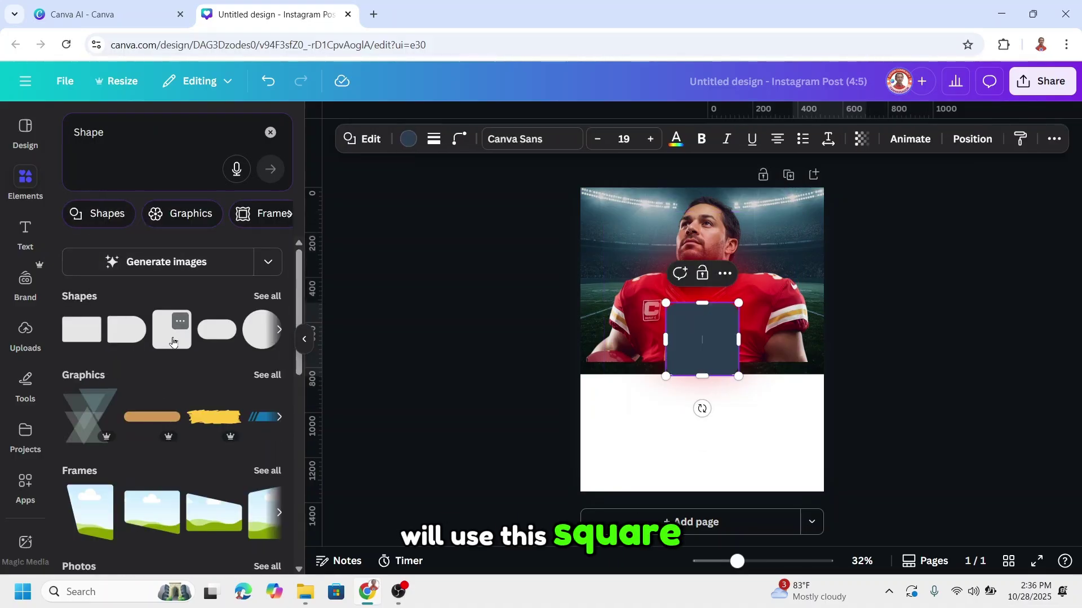
click(408, 140)
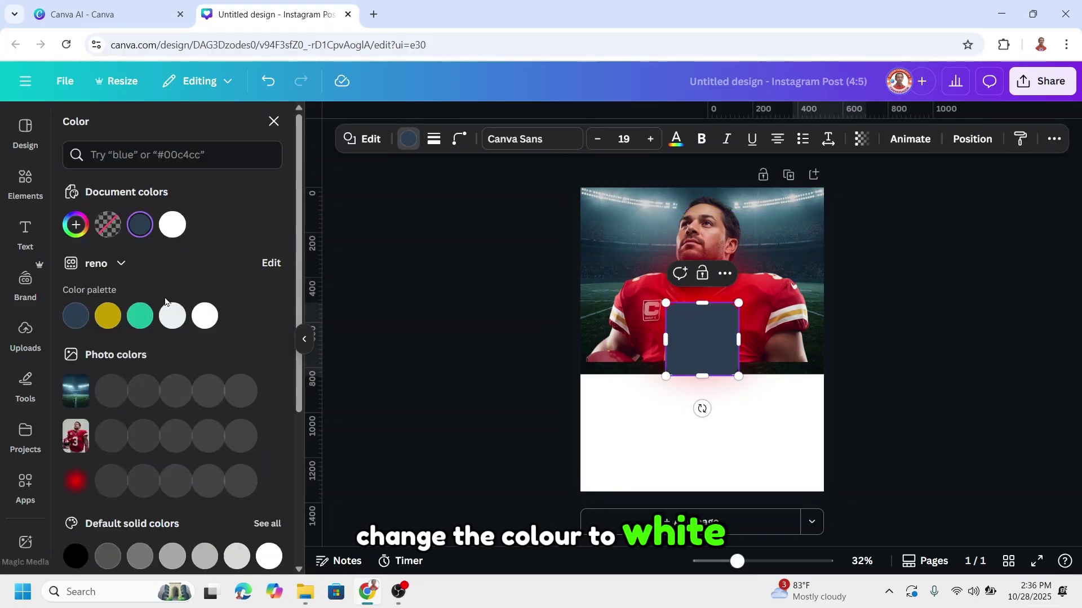
click(173, 225)
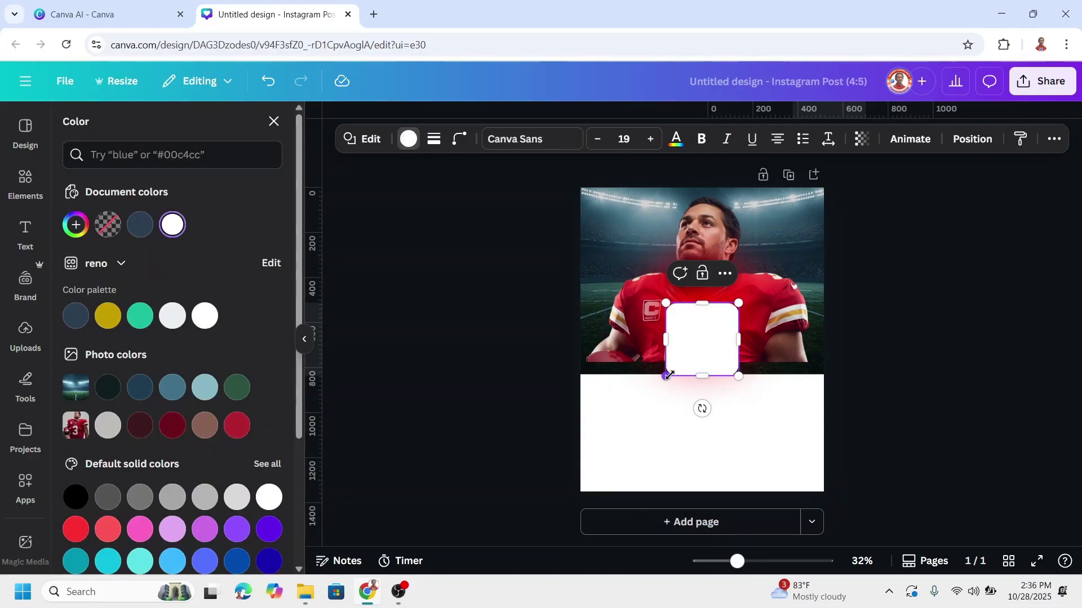
drag(669, 376, 375, 564)
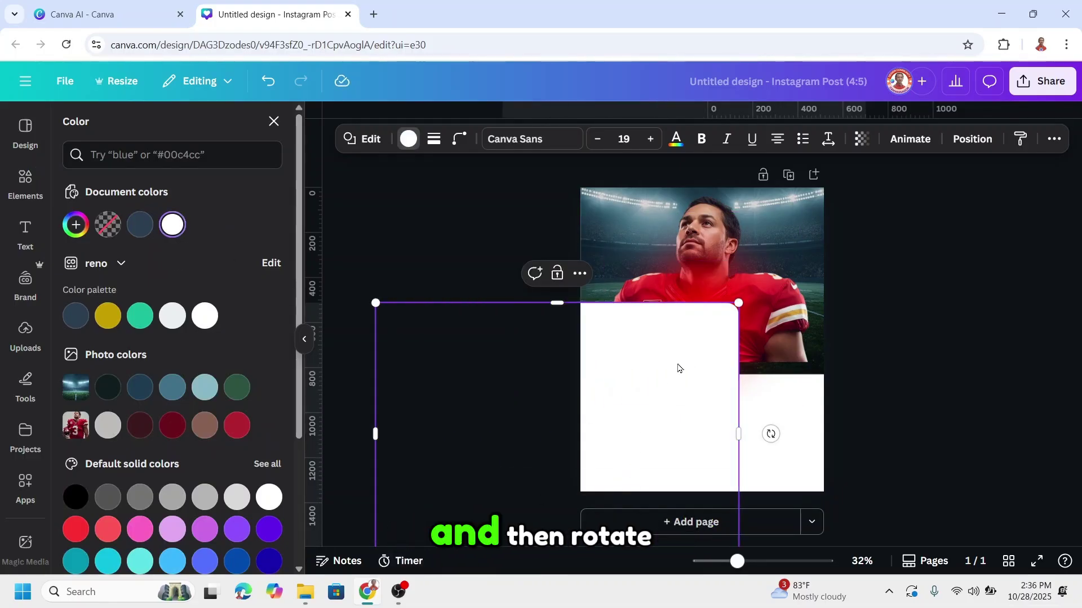
drag(771, 434, 637, 374)
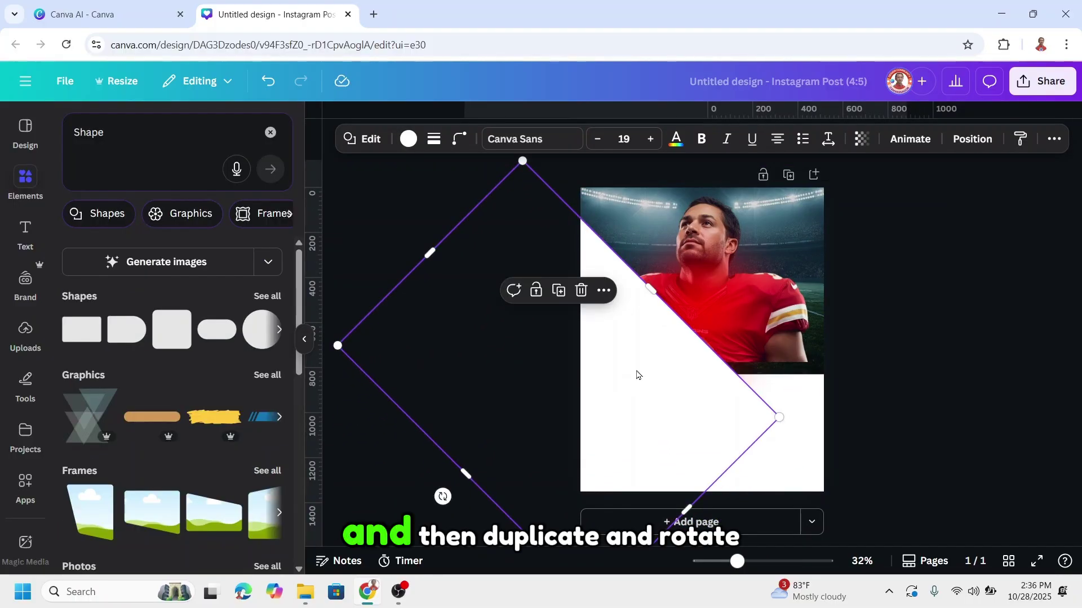
Step: Duplicate the white rectangle, rotate it to about 36°, move it right and widen it
click(564, 293)
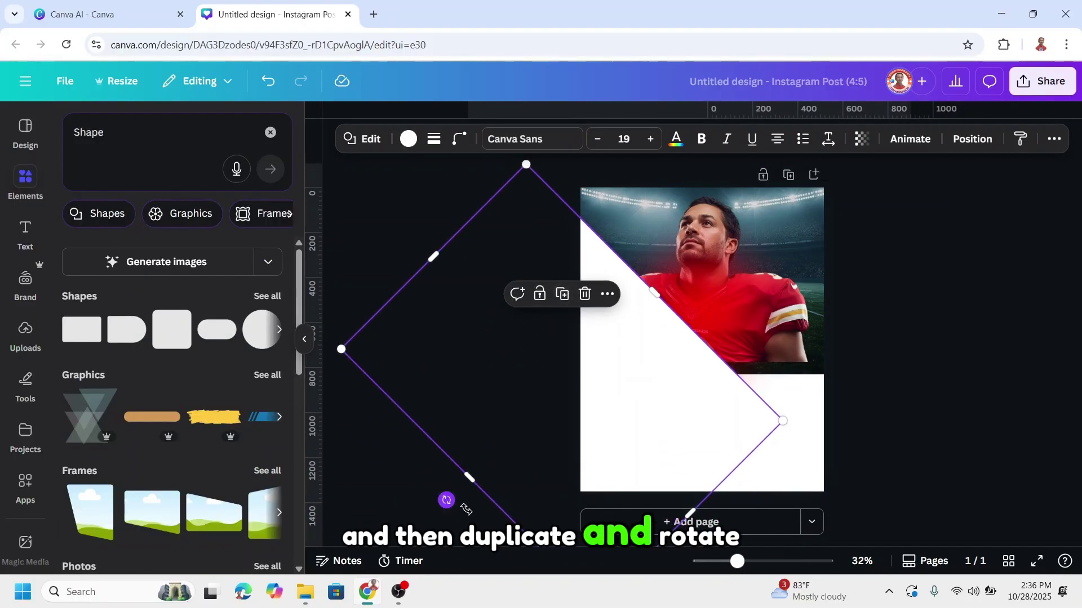
drag(467, 509, 633, 474)
drag(678, 442, 911, 434)
drag(735, 479, 617, 540)
Step: Search graphics for 'crack' and add the Crack Line graphic to the design
click(135, 142)
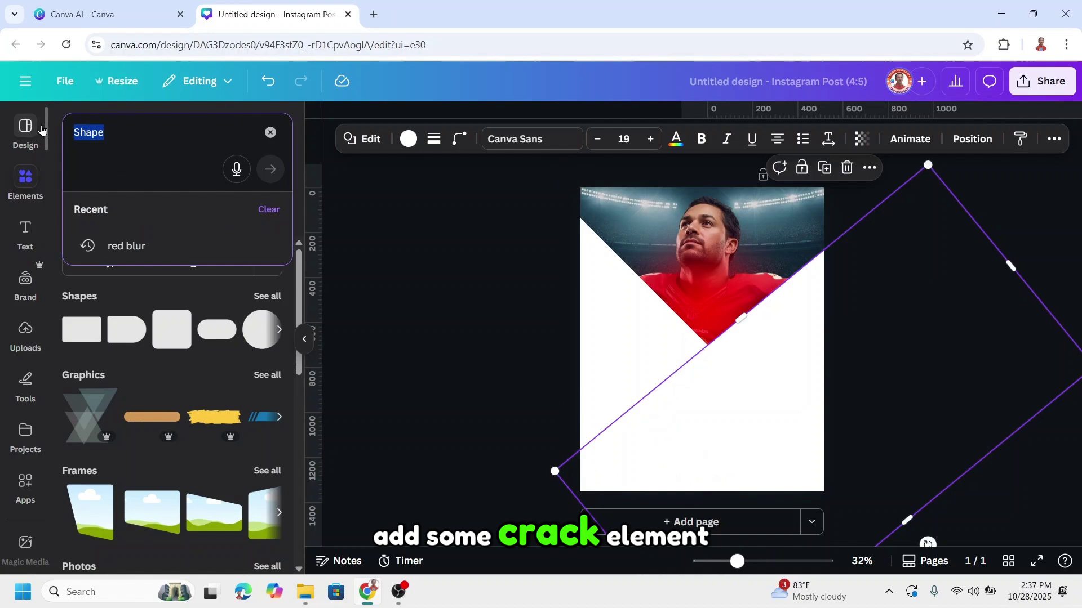
text(crack)
key(Return)
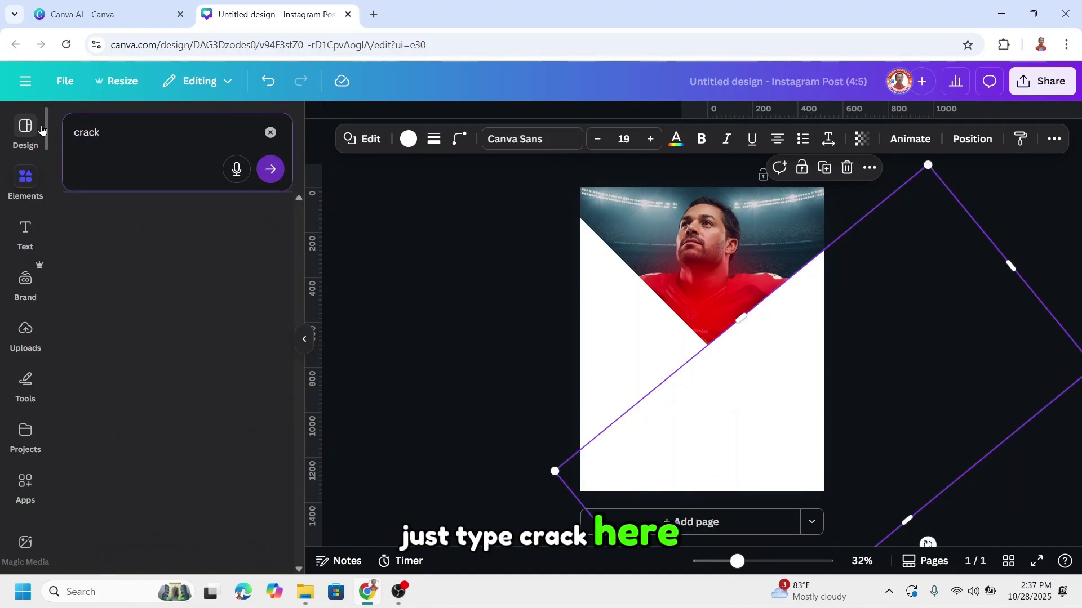
click(269, 307)
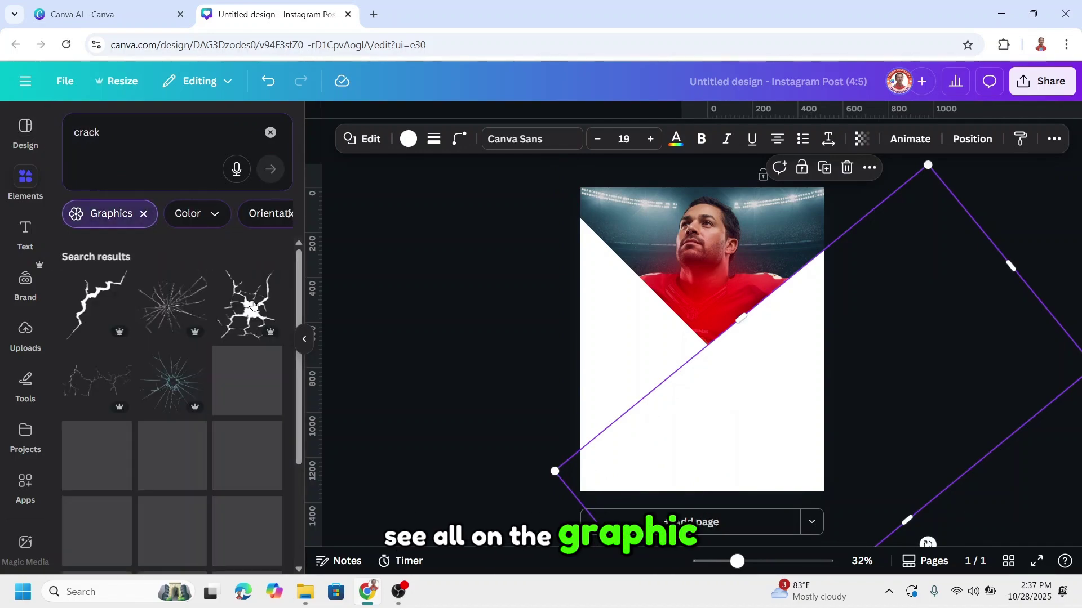
scroll(227, 420, down, 2)
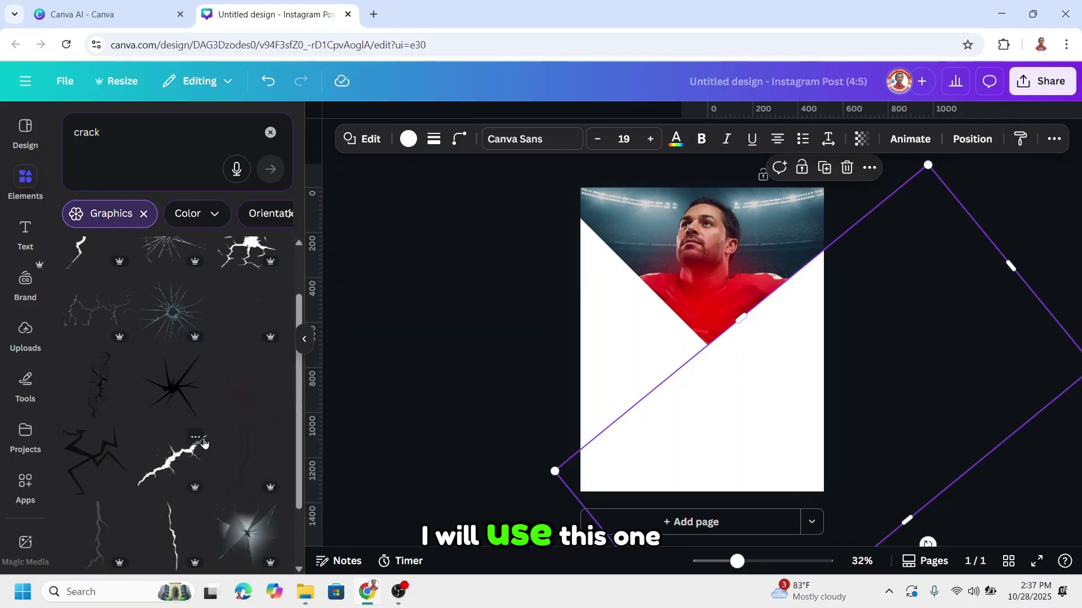
click(195, 438)
click(194, 439)
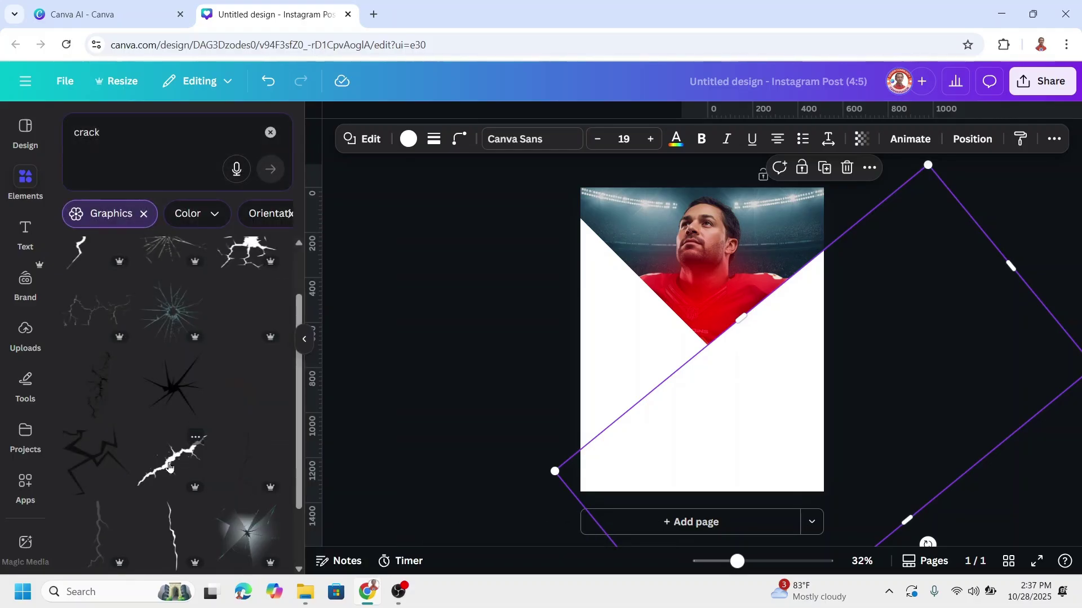
click(169, 464)
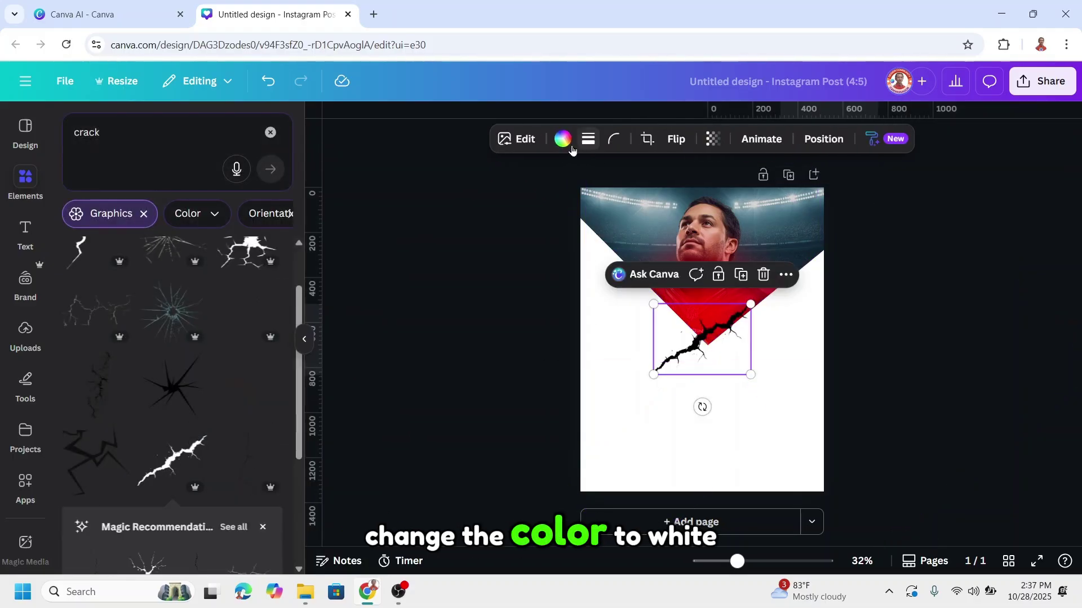
Step: Make the crack white, rotate it about 91°, and enlarge it over the portrait's left edge
click(564, 139)
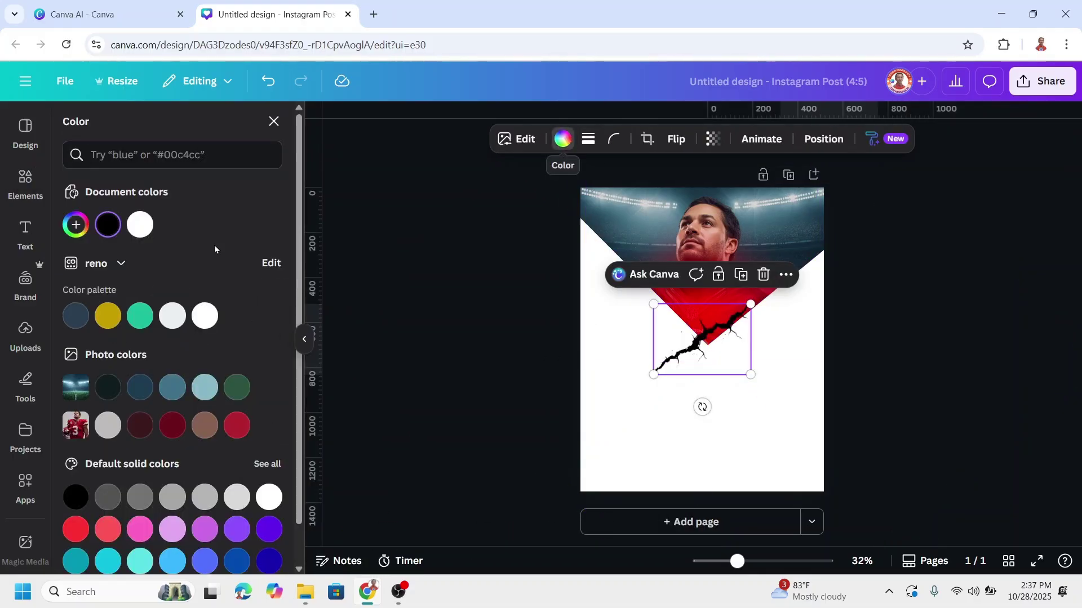
click(141, 225)
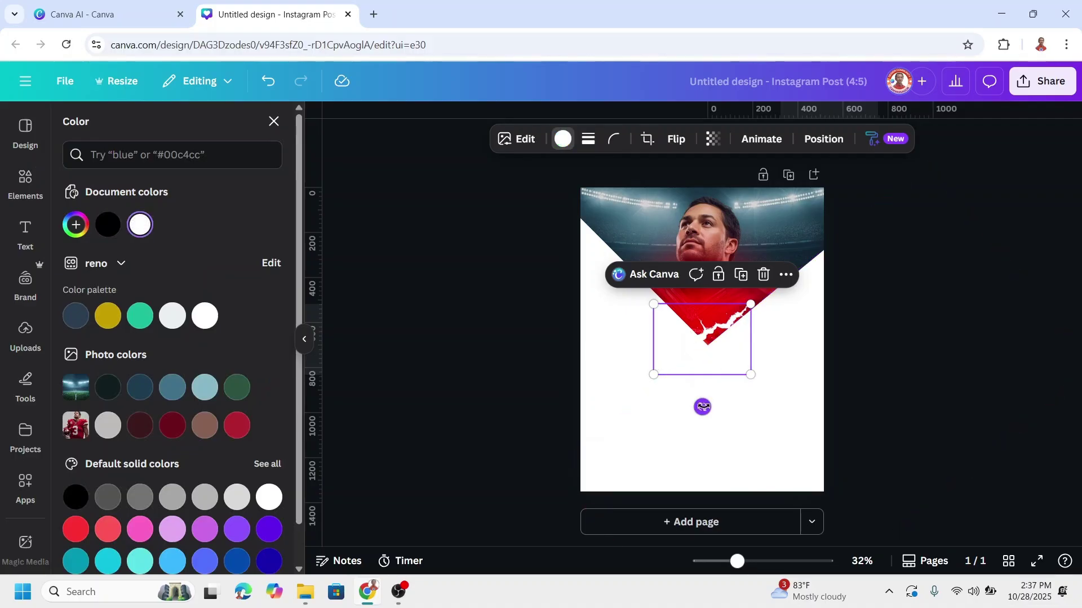
drag(702, 406, 600, 250)
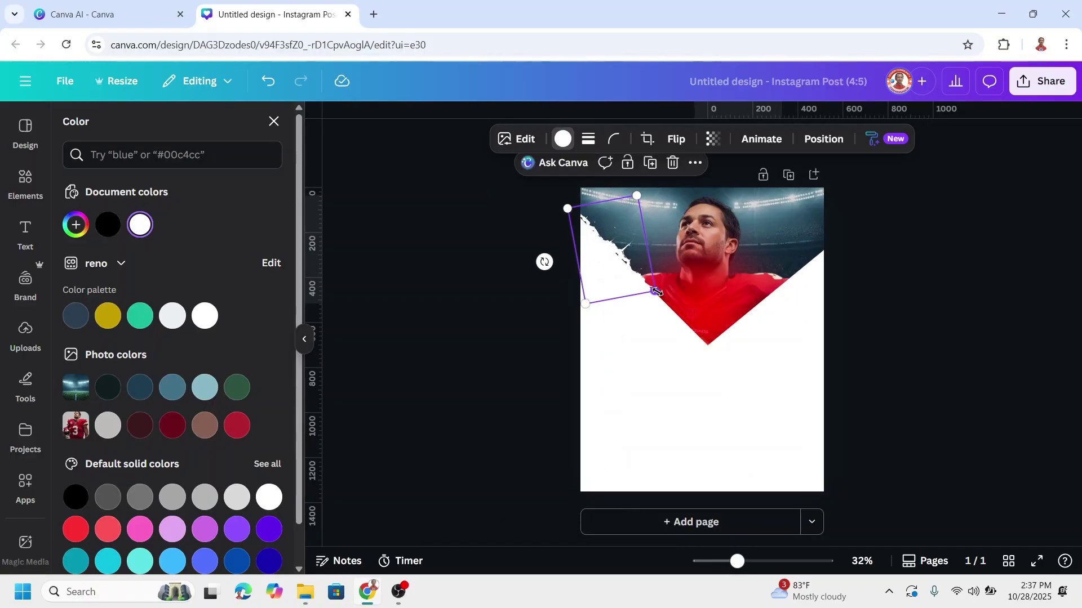
drag(657, 291, 763, 391)
drag(690, 345, 676, 337)
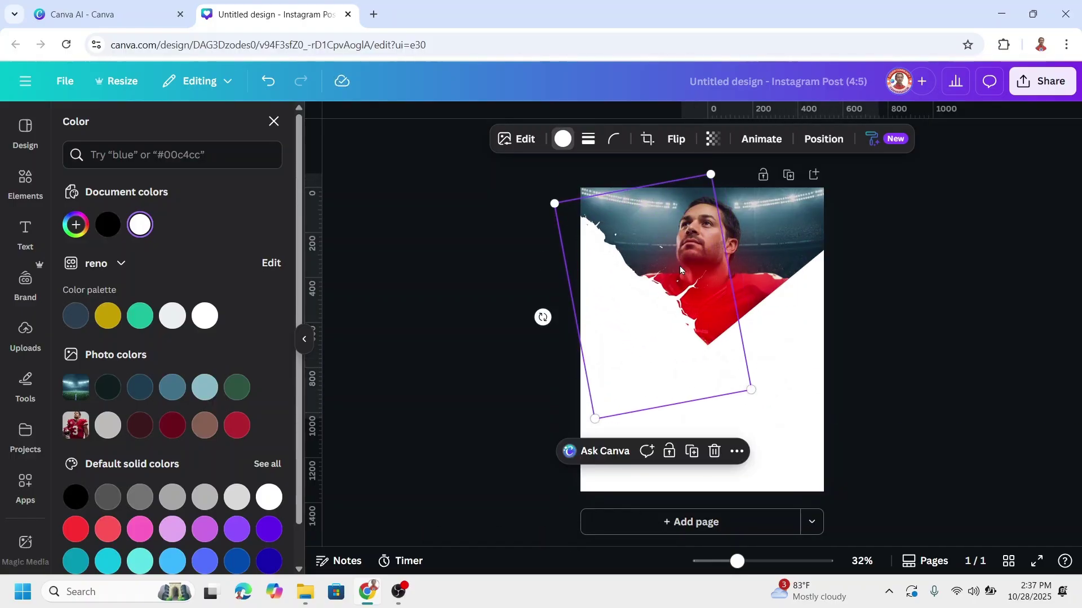
Step: Duplicate the white crack and rotate the copy to line the portrait's right edge
click(693, 452)
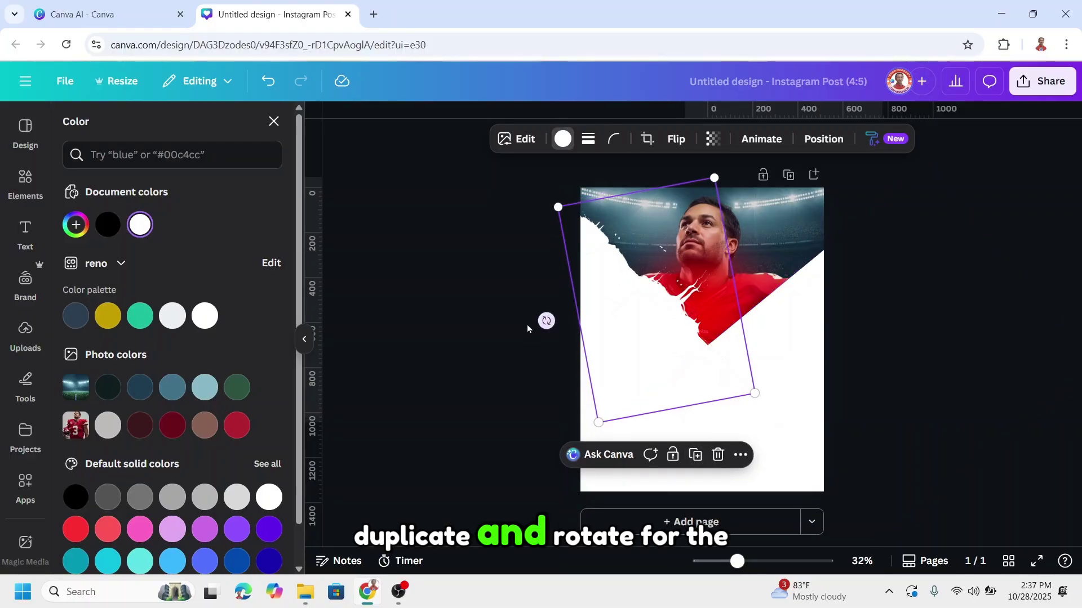
drag(538, 306, 704, 335)
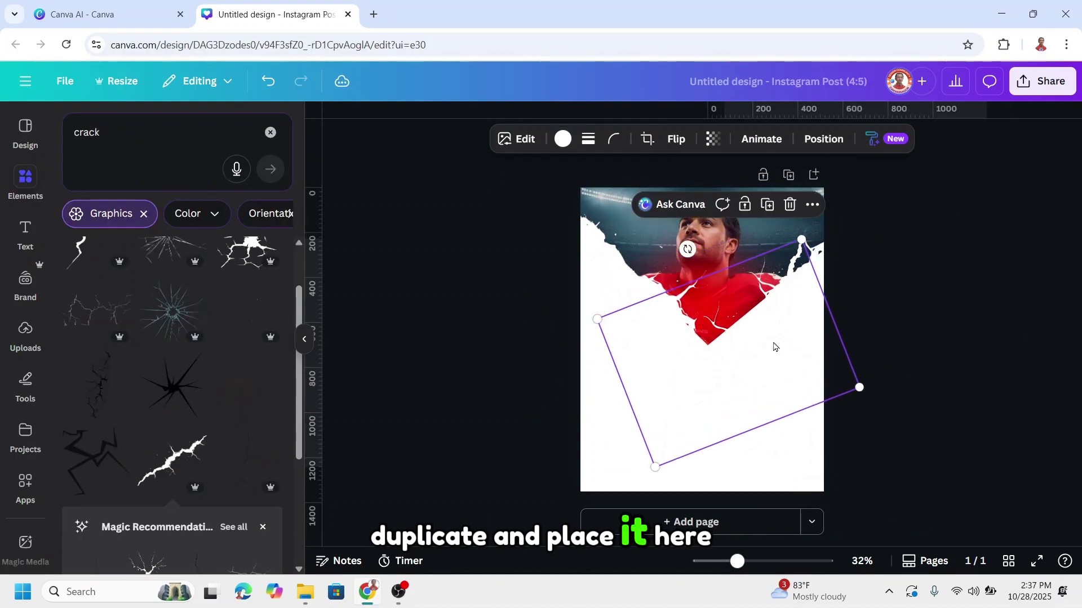
drag(687, 249, 760, 304)
drag(740, 346, 743, 313)
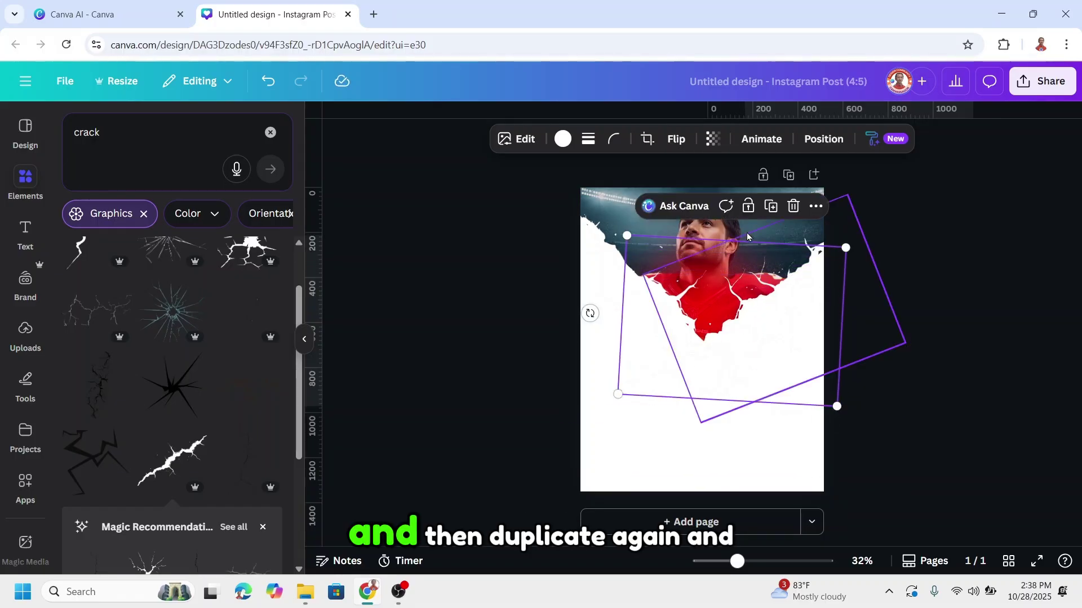
Step: Add a small crack copy and another copy at the page's top-right corner
click(770, 206)
drag(804, 260, 608, 228)
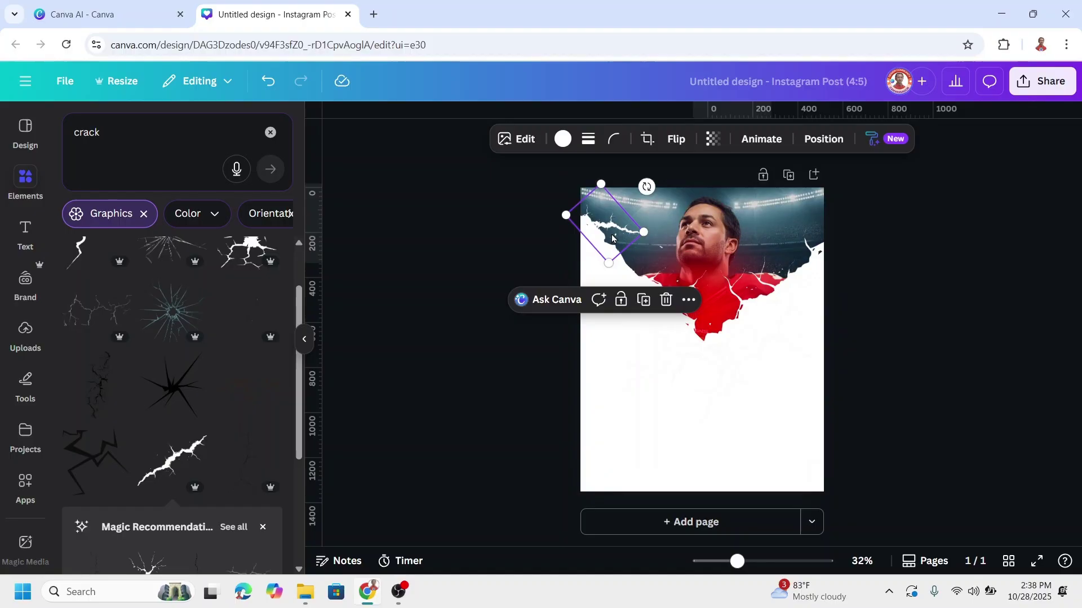
click(643, 299)
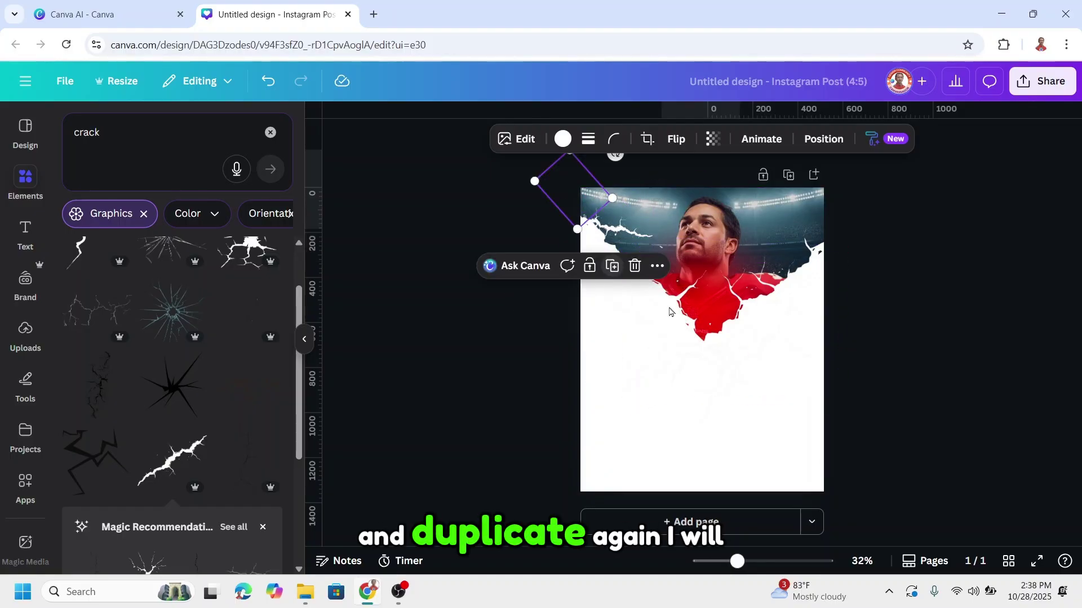
drag(571, 218, 794, 259)
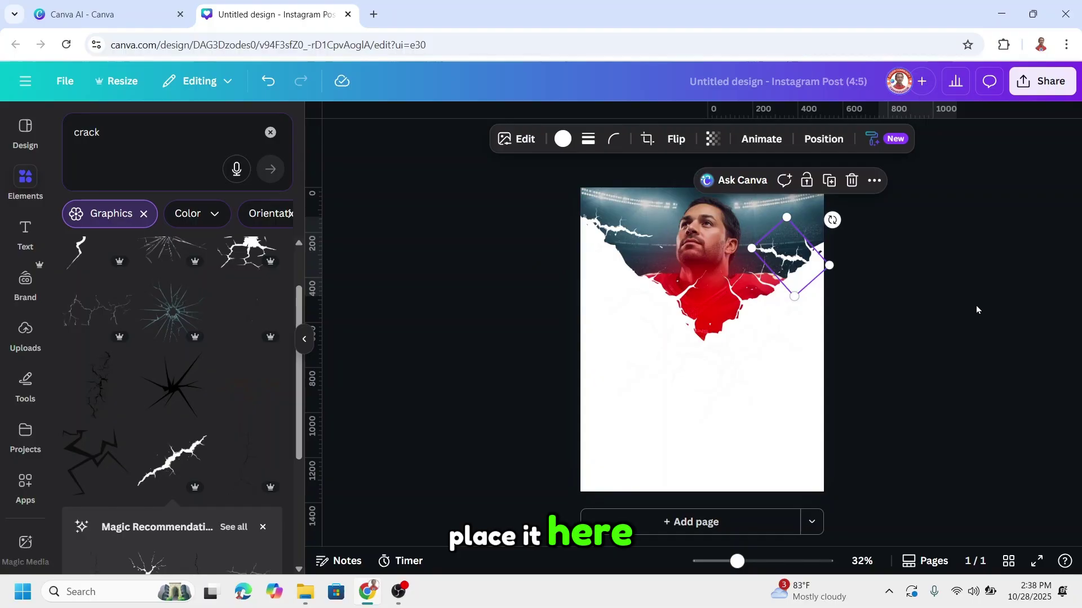
click(969, 314)
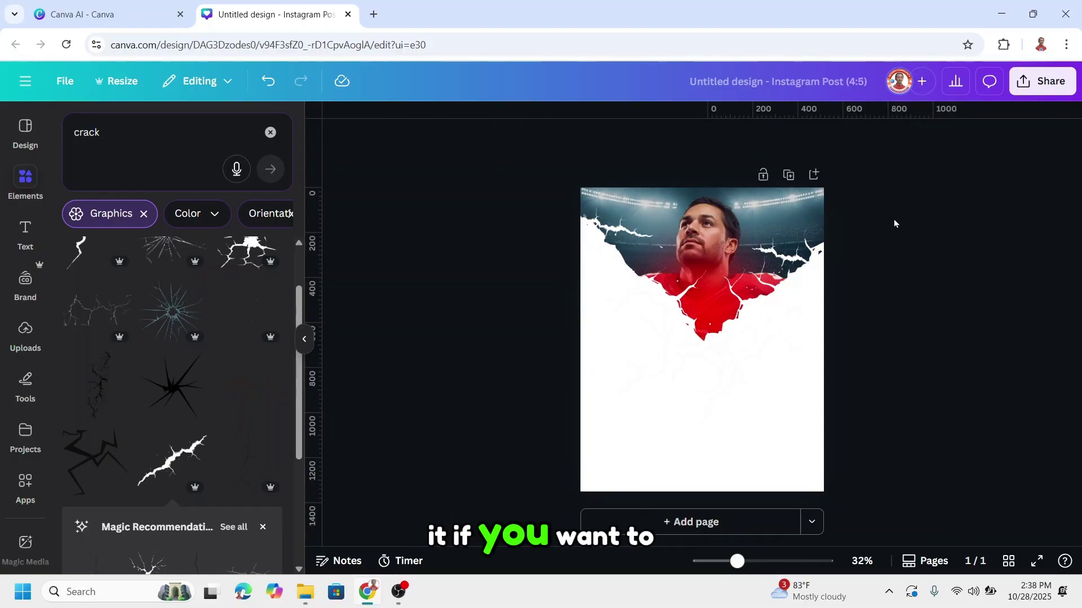
click(711, 227)
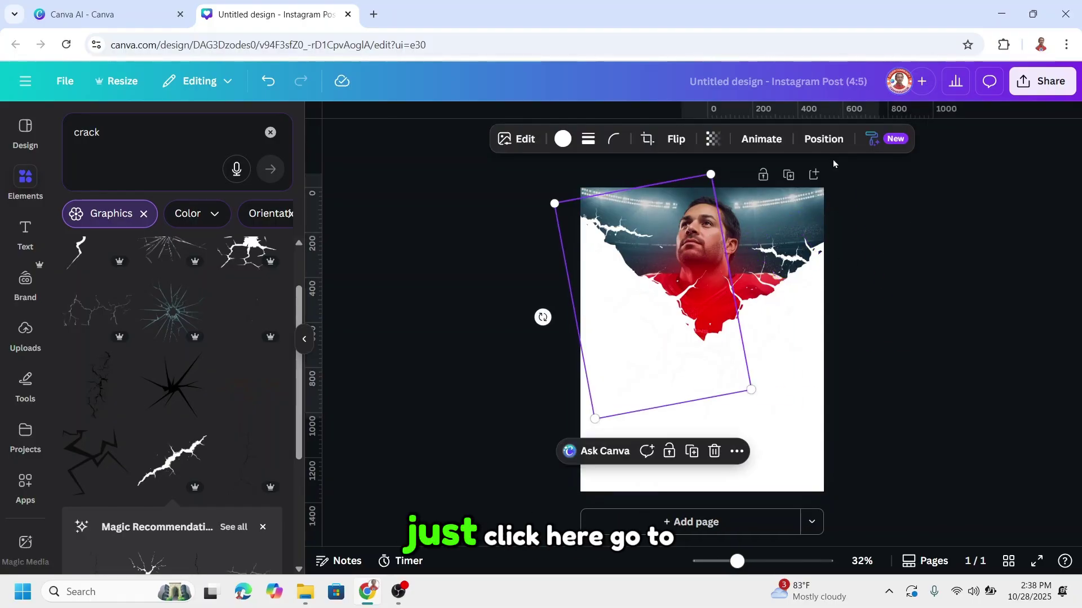
Step: Select all crack and white diamond layers in the Layers list, group them, and nudge the group down
click(823, 139)
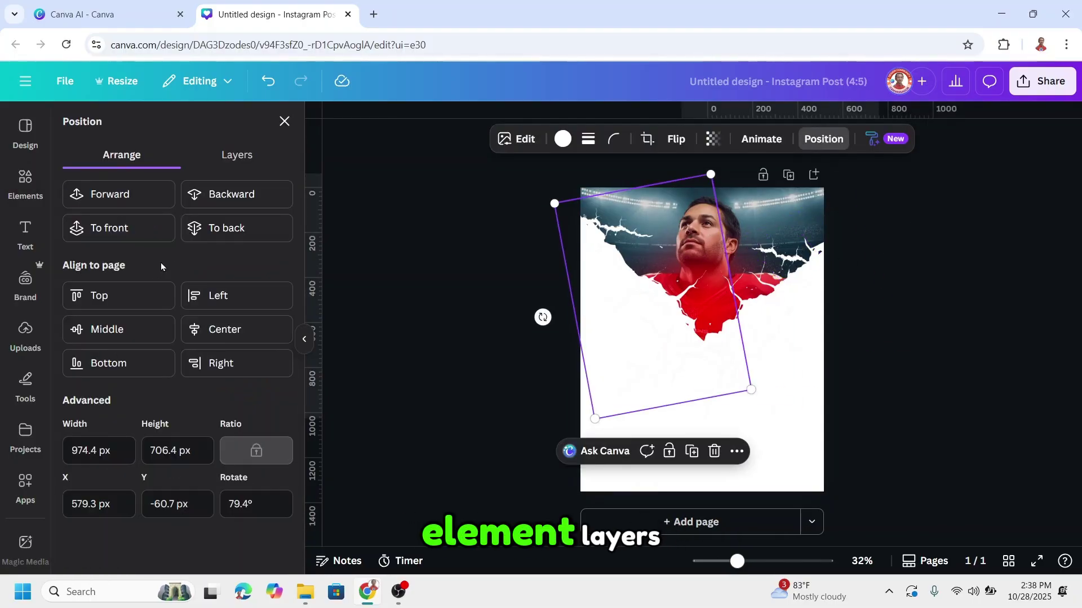
click(242, 163)
click(210, 252)
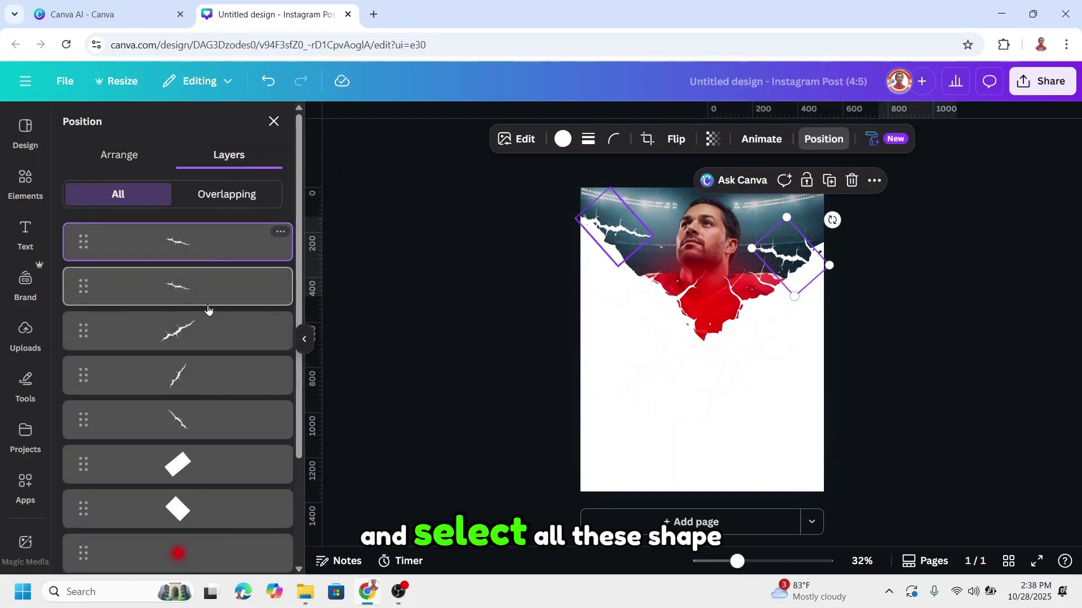
scroll(208, 308, down, 3)
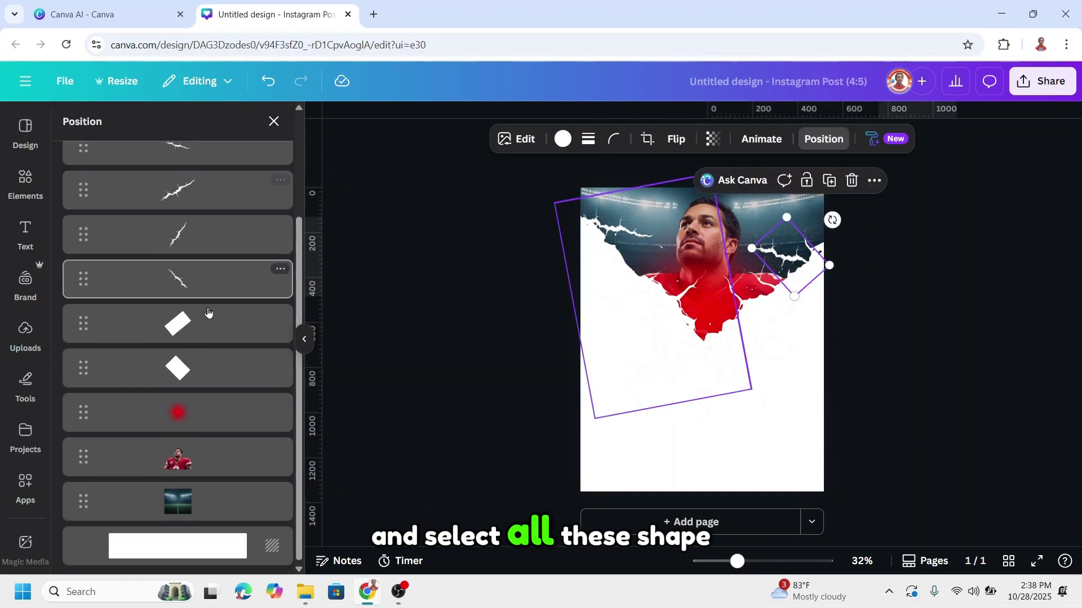
shift+click(211, 379)
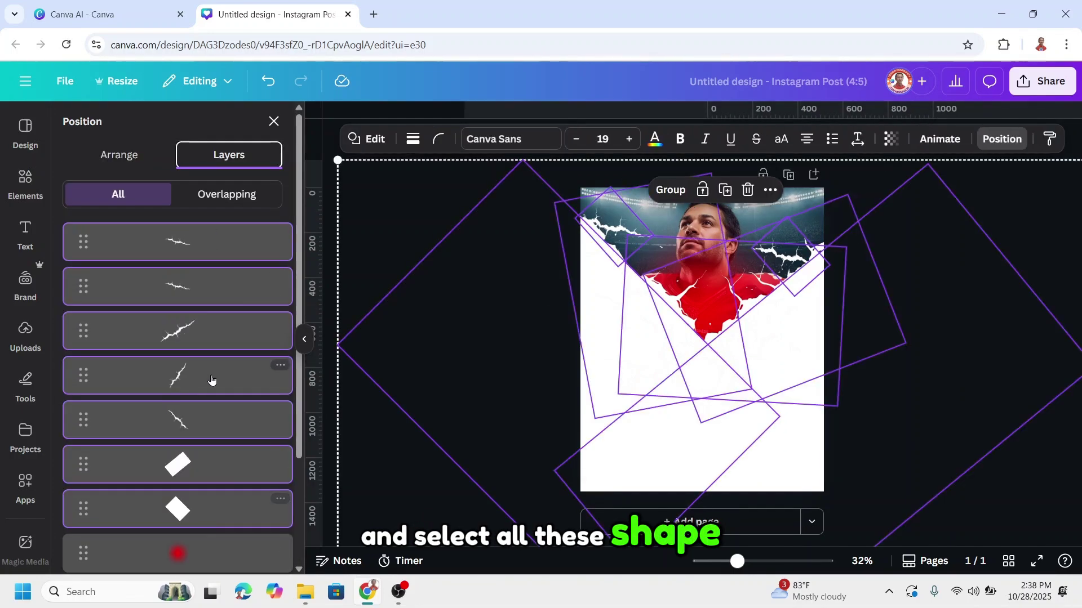
click(671, 190)
drag(702, 346, 702, 350)
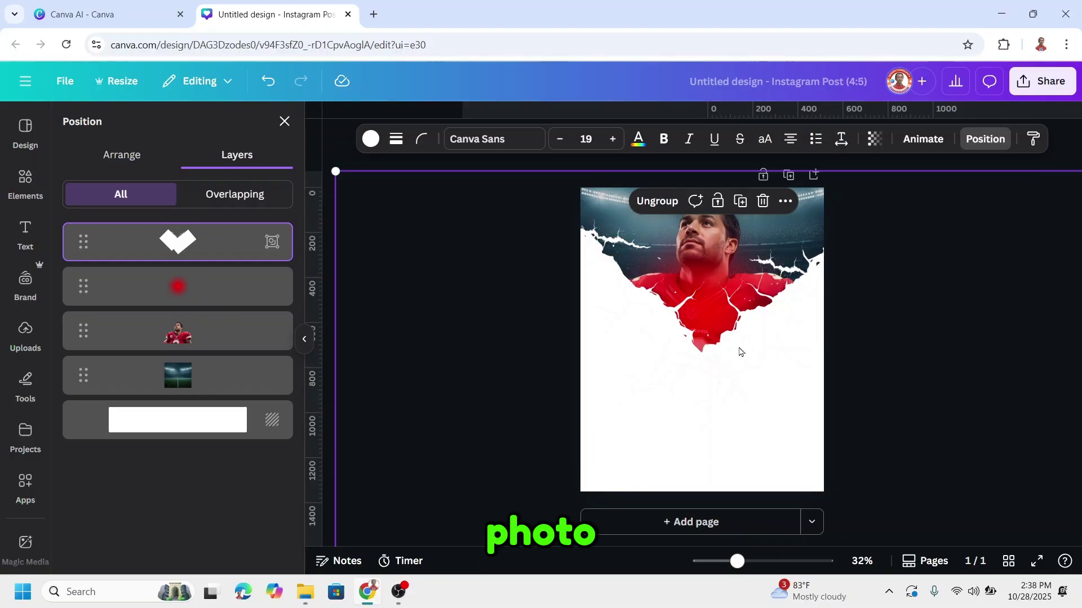
Step: Add the full-body number 15 player, remove its background, and shrink it into the lower centre
click(31, 344)
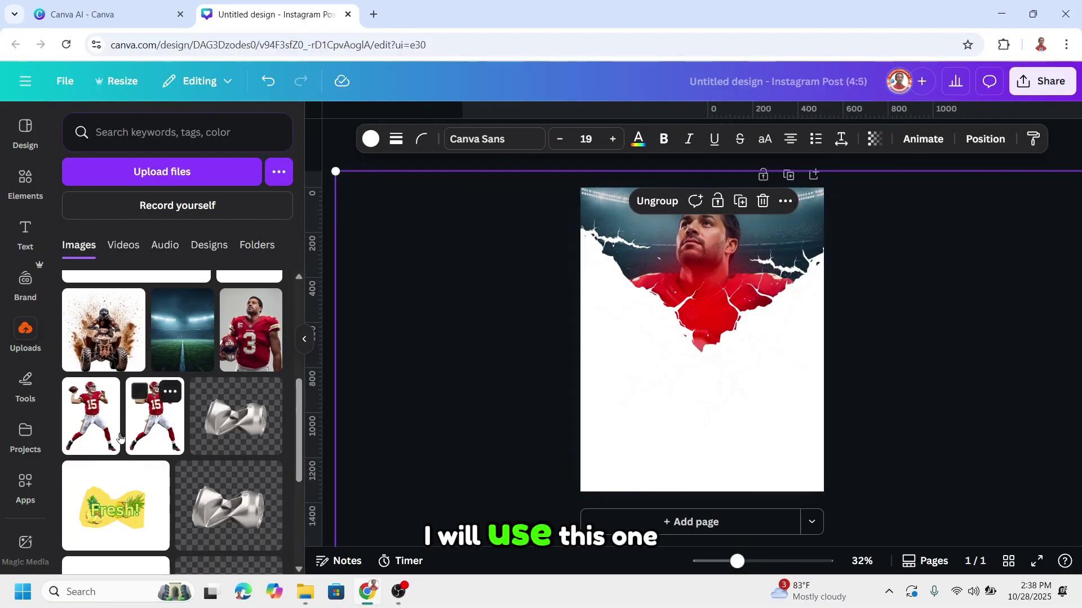
click(99, 427)
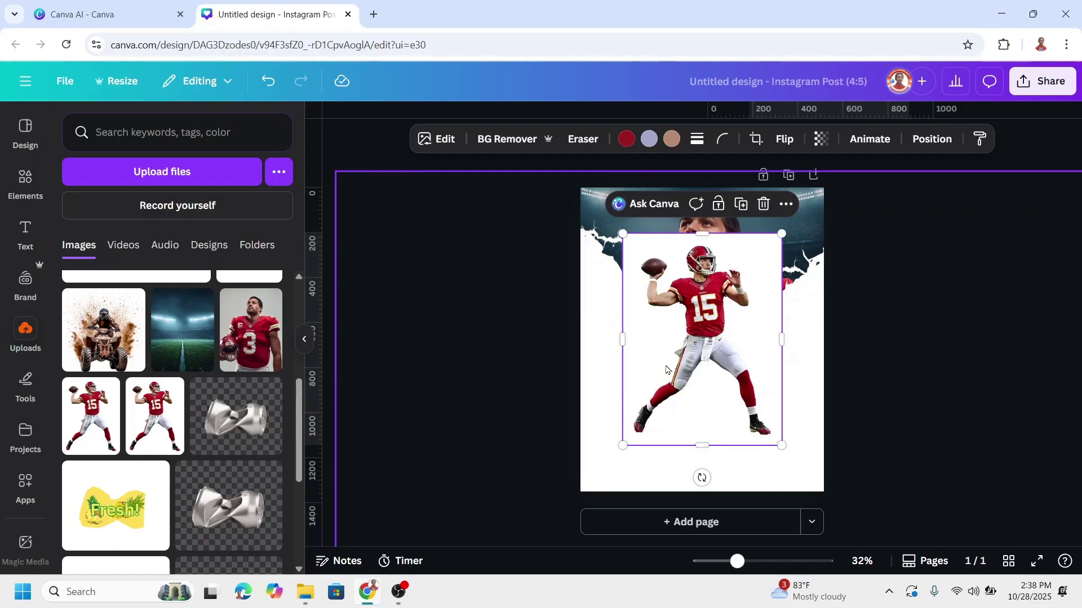
drag(708, 396, 719, 455)
click(539, 142)
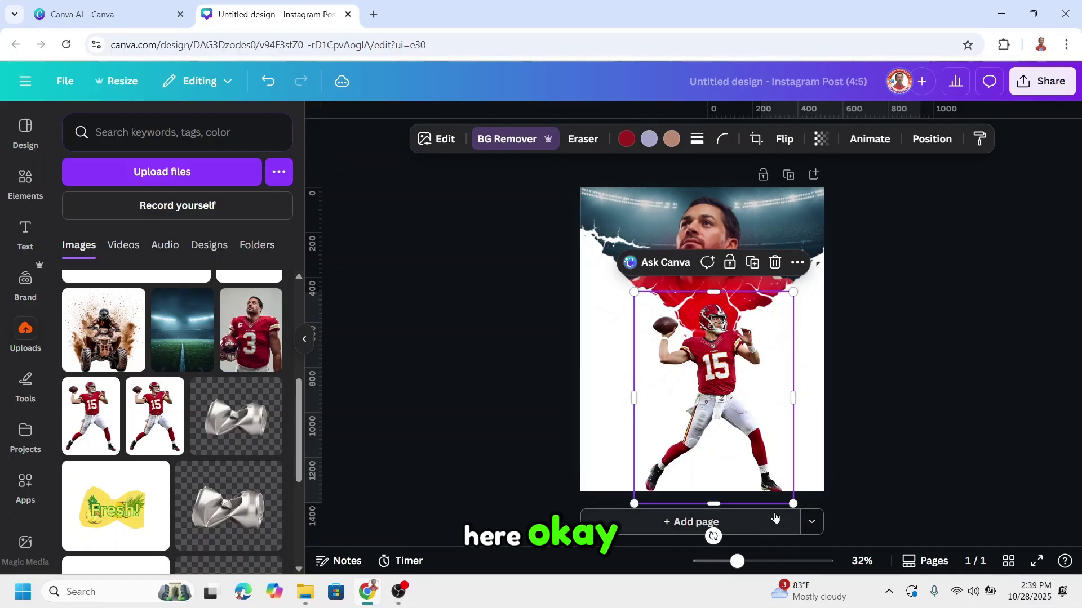
drag(792, 504, 760, 459)
drag(715, 404, 722, 412)
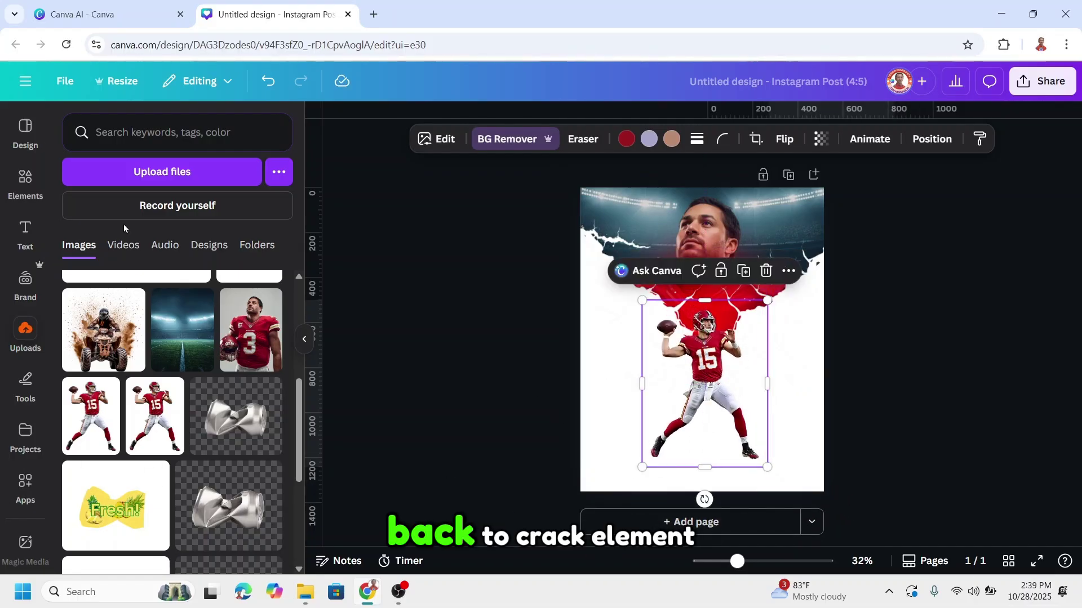
Step: Add a white crack layered below the full-body player, positioned behind his shoulders
click(23, 180)
scroll(260, 304, up, 2)
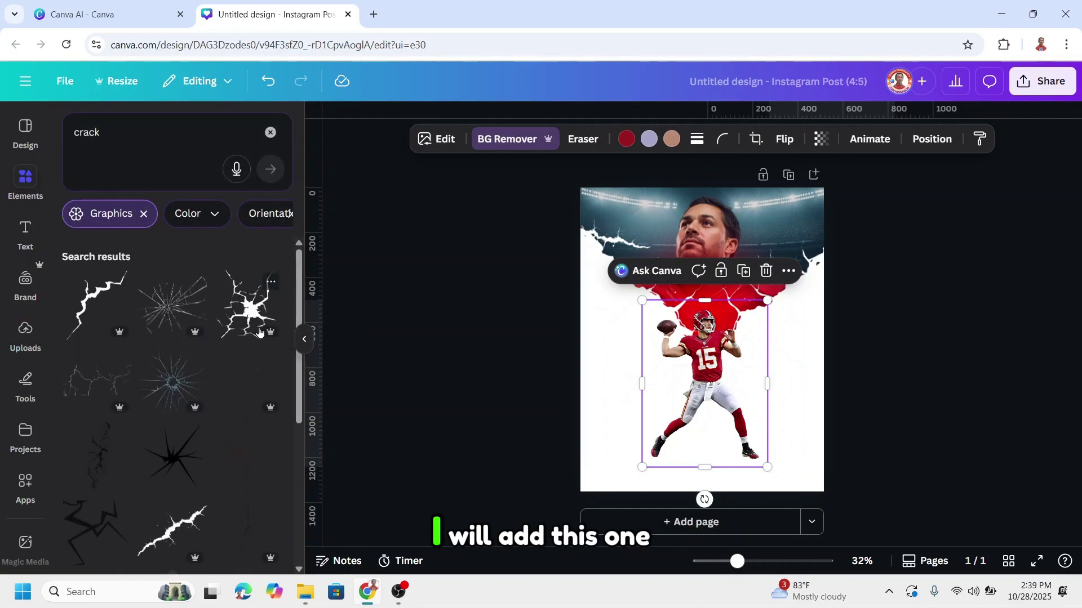
click(258, 314)
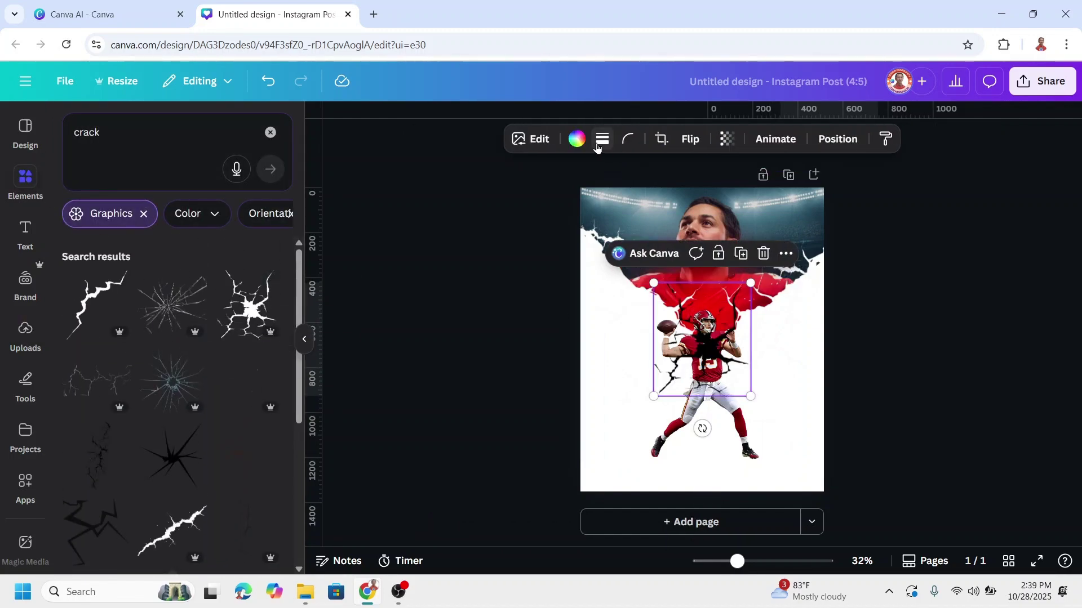
click(576, 138)
click(141, 225)
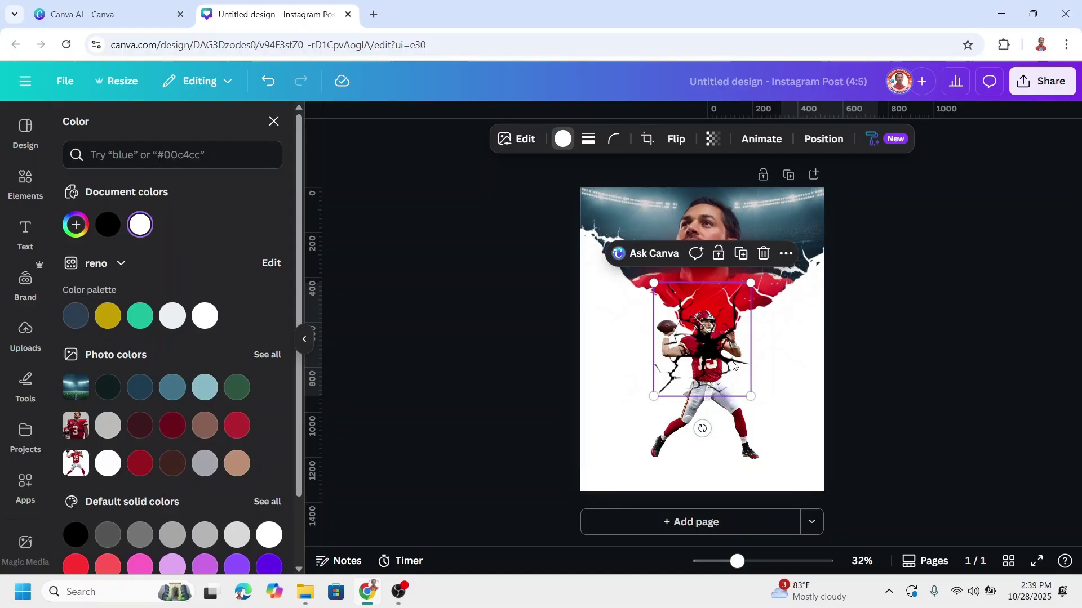
click(825, 139)
drag(215, 253, 213, 305)
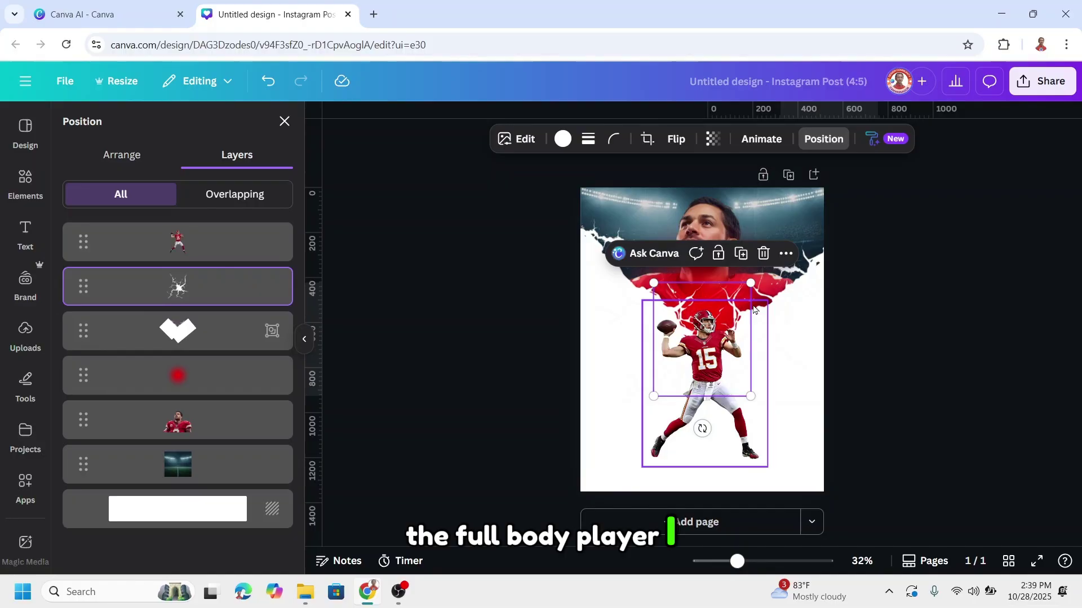
mouse_move(737, 301)
mouse_down()
mouse_move(726, 277)
mouse_move(752, 266)
mouse_move(730, 301)
mouse_up()
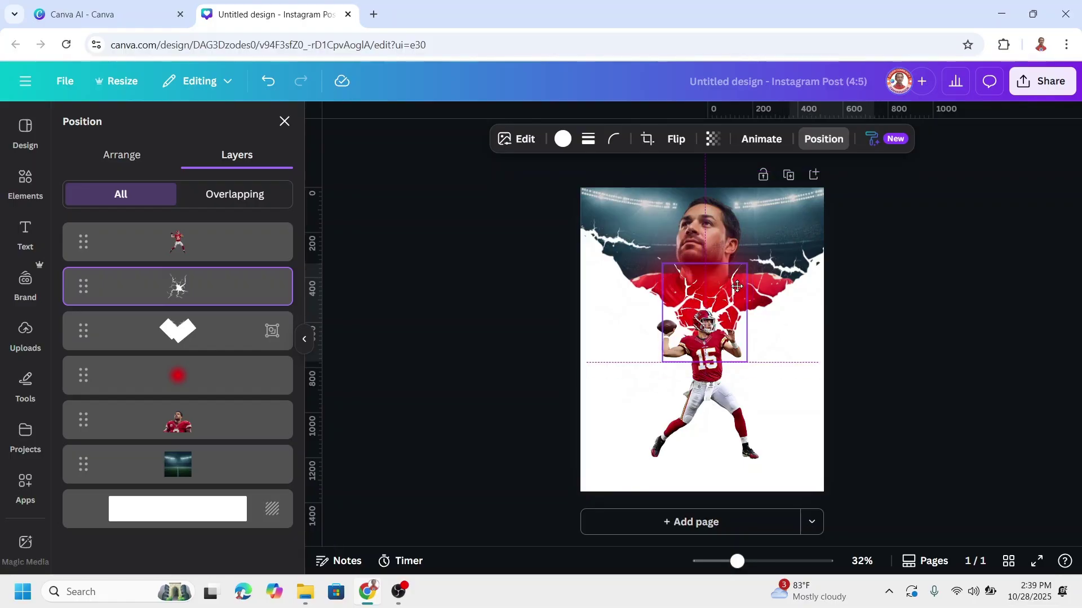
key(Escape)
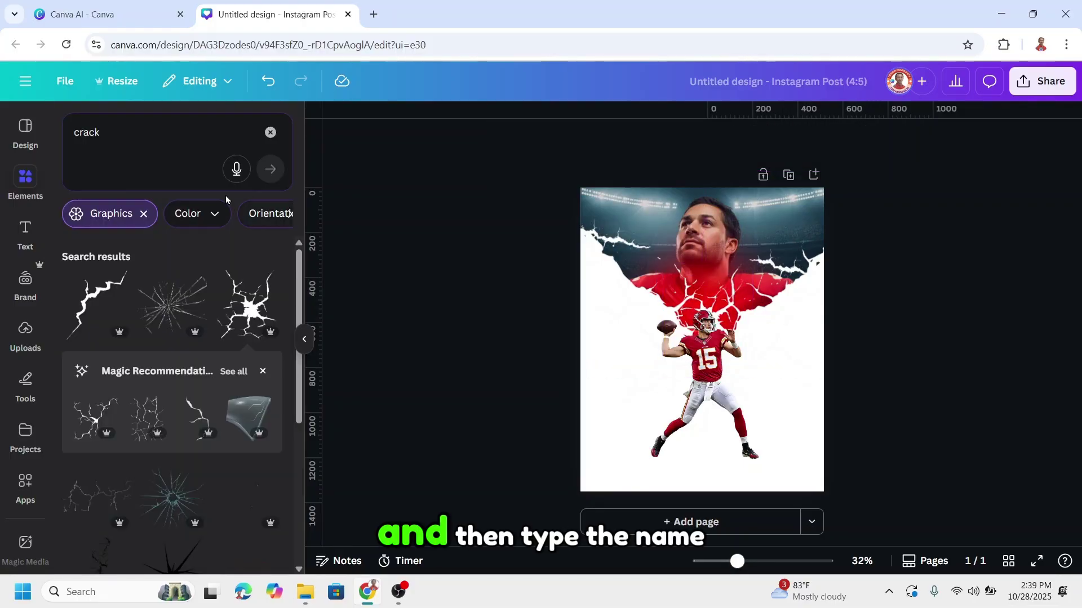
Step: Add a 'PLAYER' heading over the full-body player in Big Shoulders Display Bold
click(24, 237)
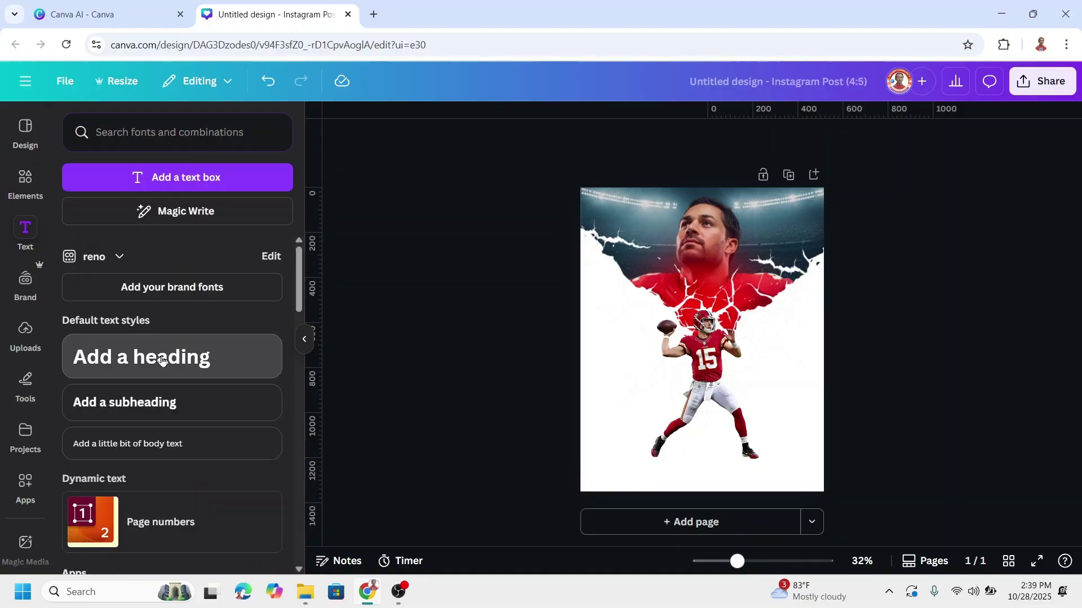
drag(701, 381, 699, 461)
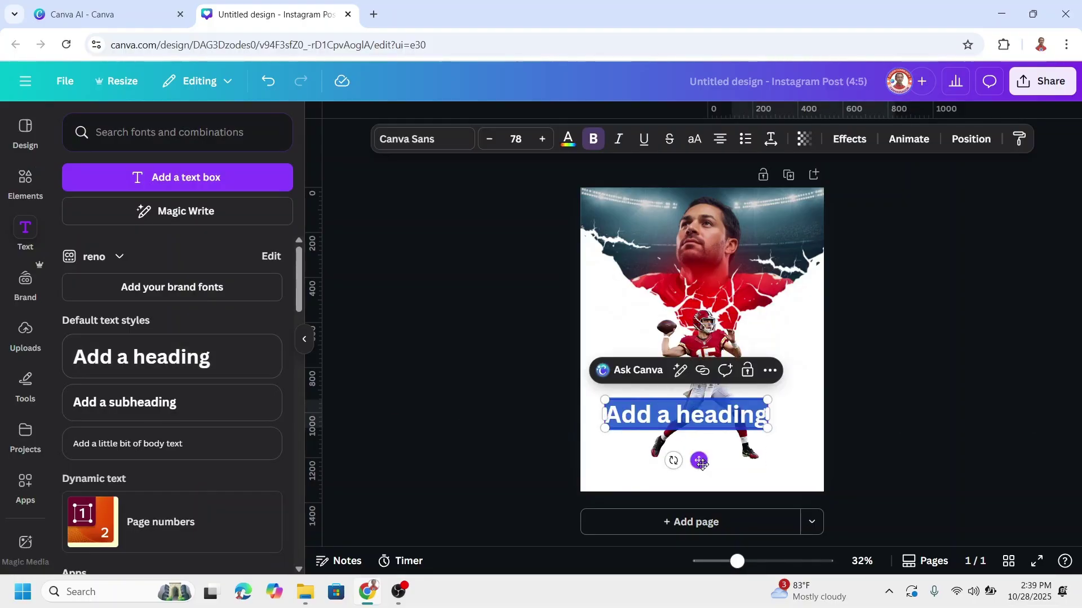
text(PLAYER)
key(ctrl+a)
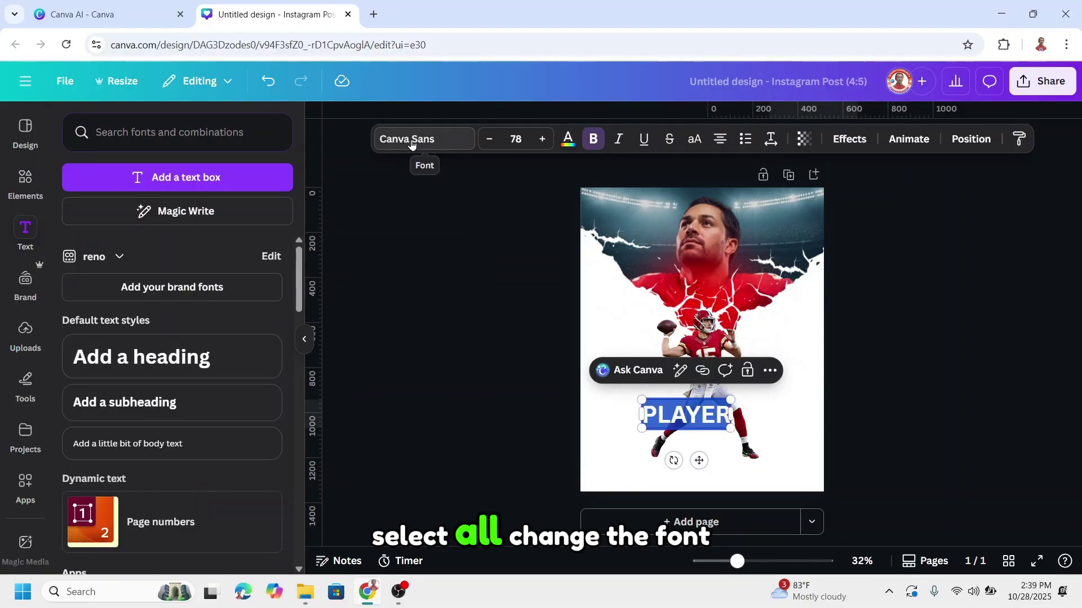
click(411, 139)
click(157, 191)
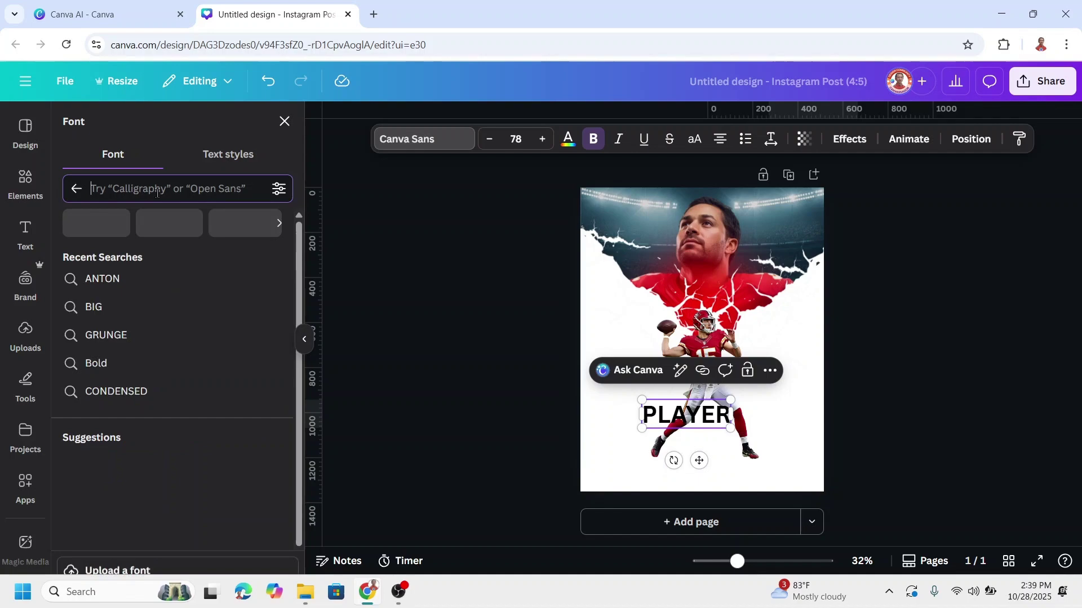
text(BIG)
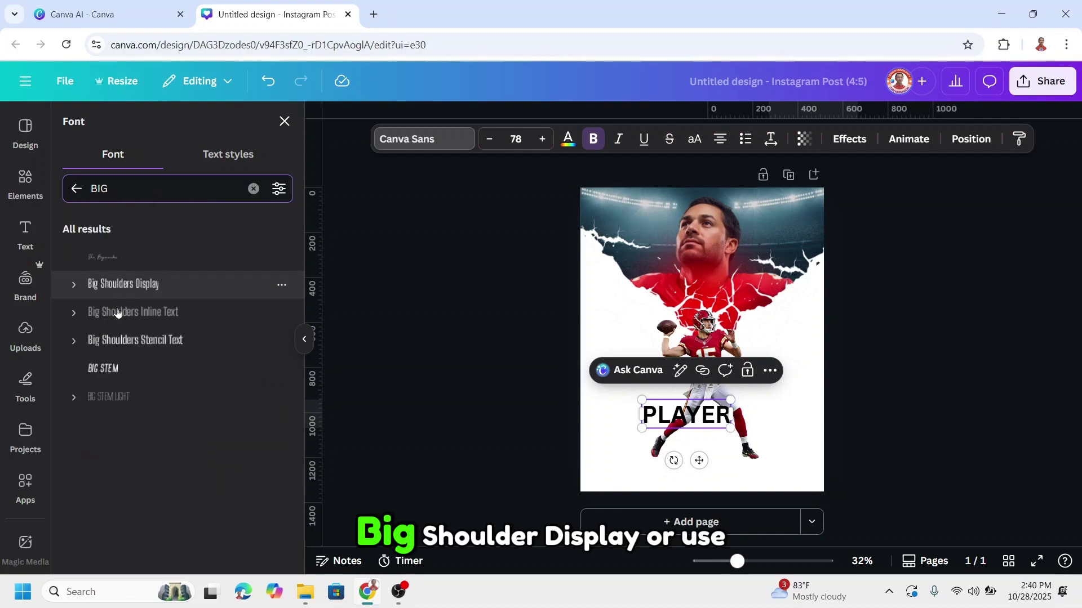
click(75, 286)
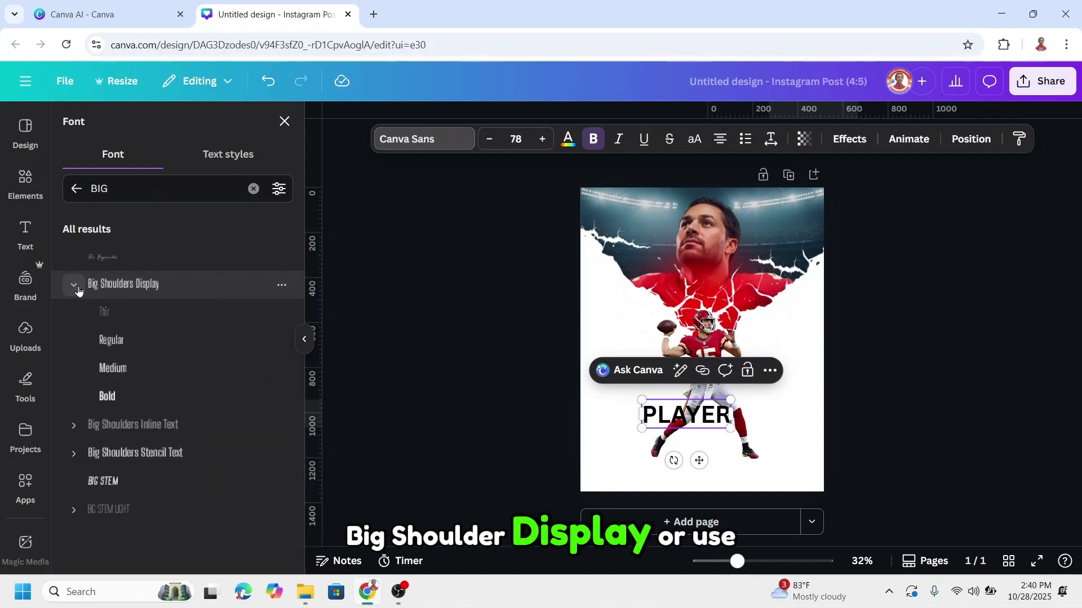
click(123, 399)
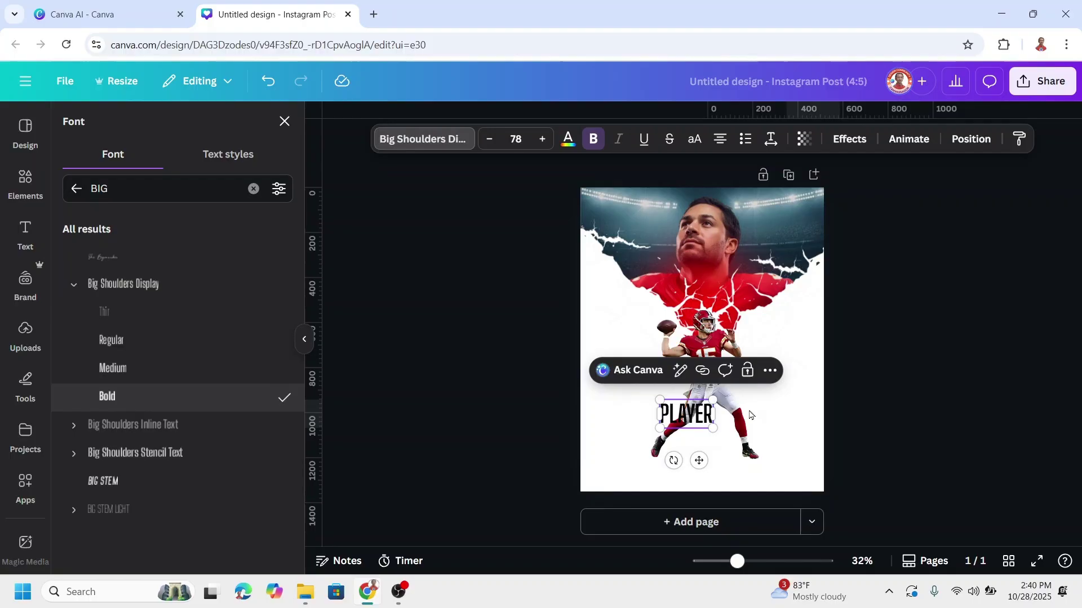
Step: Enlarge PLAYER to about 297, colour it dark red, and tilt it about -34°
drag(712, 400, 818, 344)
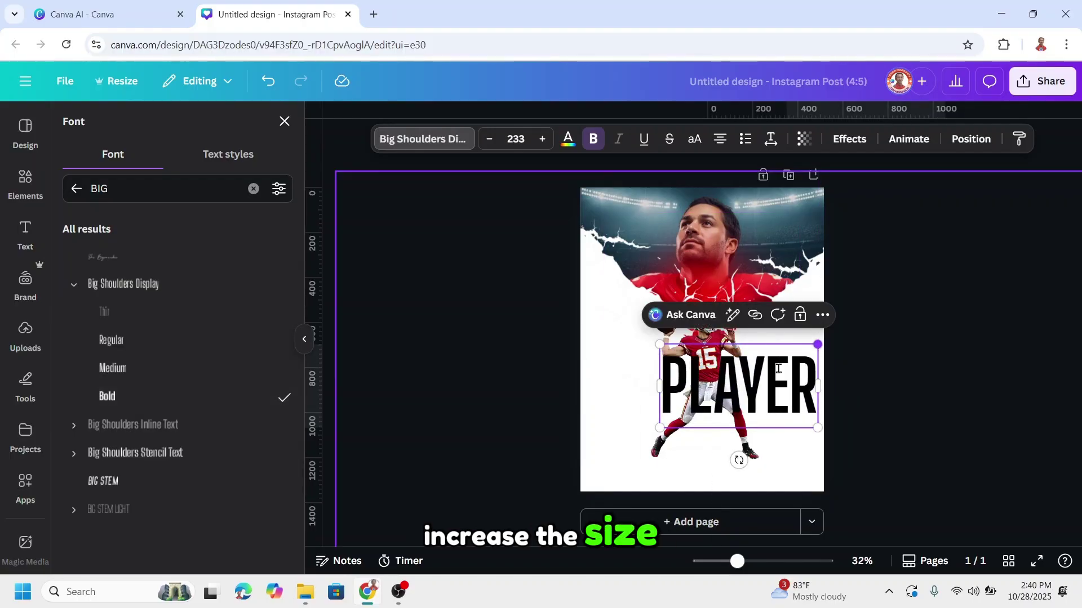
drag(659, 428, 605, 440)
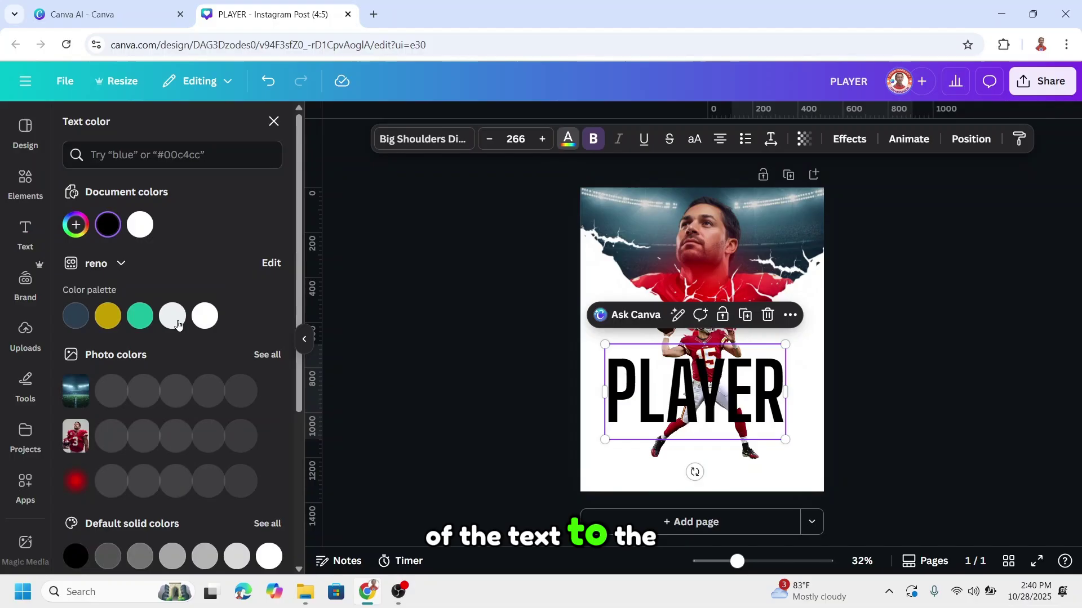
scroll(178, 325, down, 3)
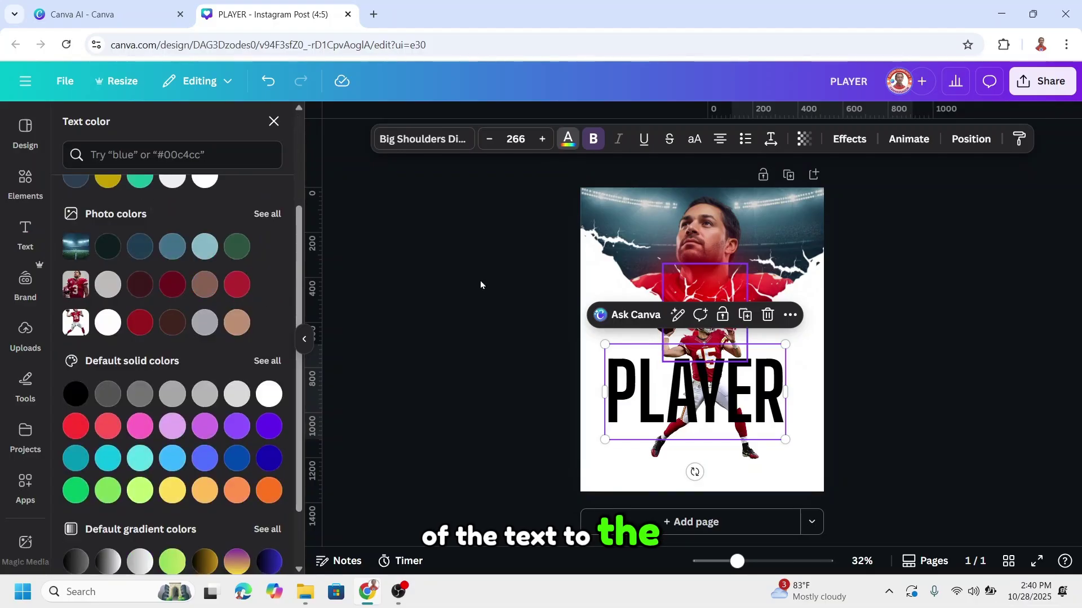
click(140, 323)
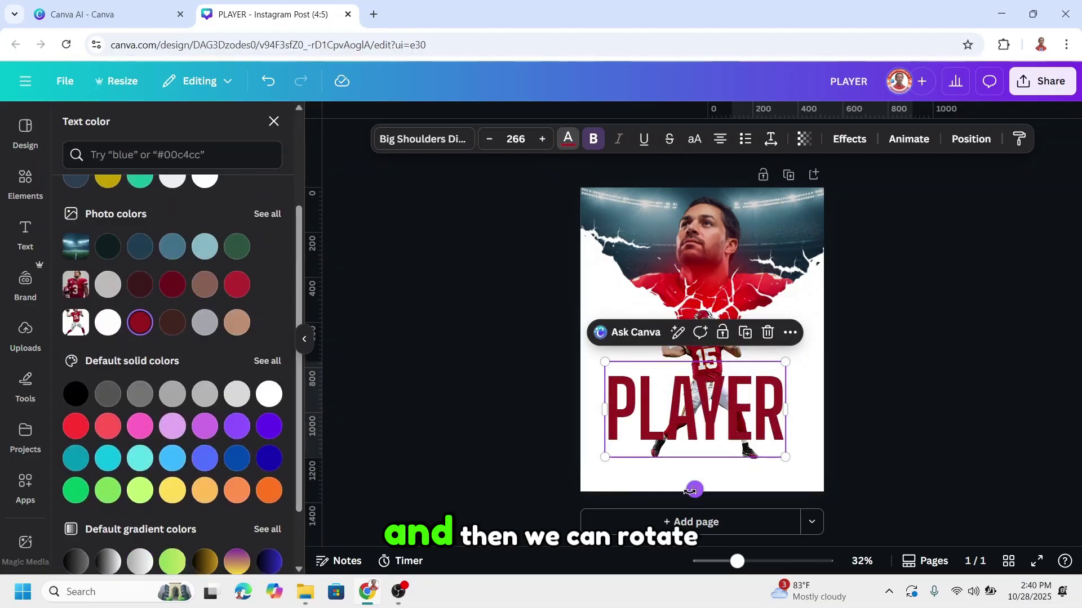
drag(695, 472, 735, 479)
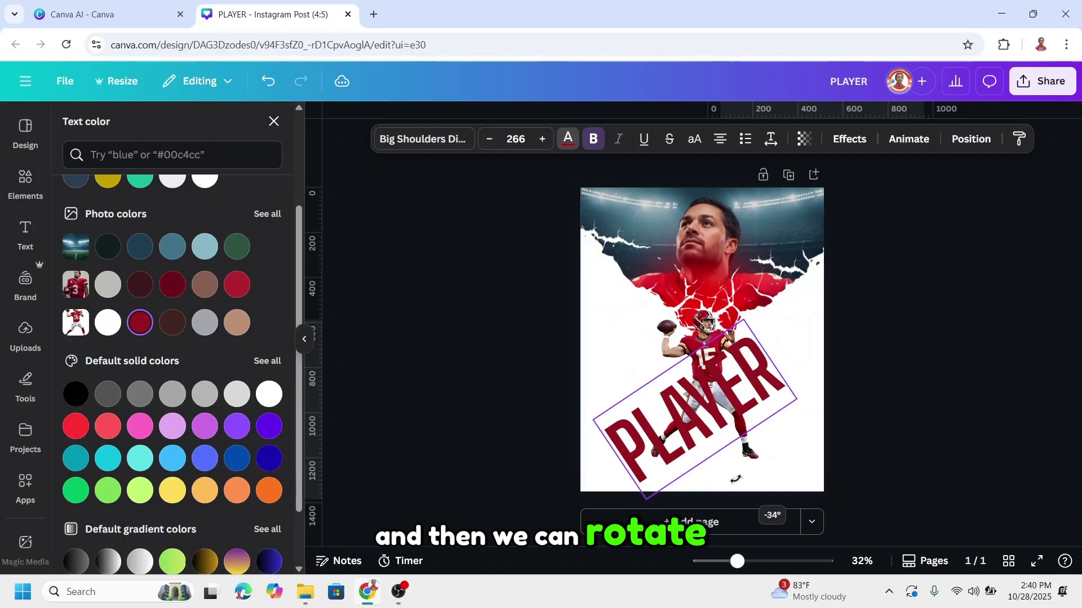
drag(796, 399, 822, 399)
right_click(770, 405)
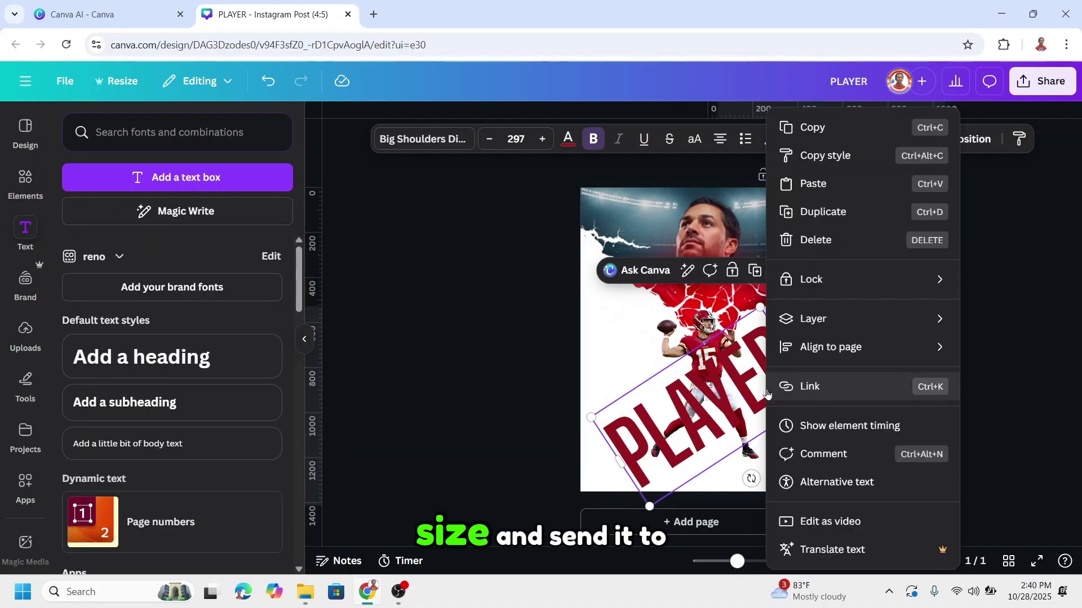
Step: Send PLAYER behind the full-body player, then duplicate it as a smaller FOOTBALL text
mouse_move(812, 319)
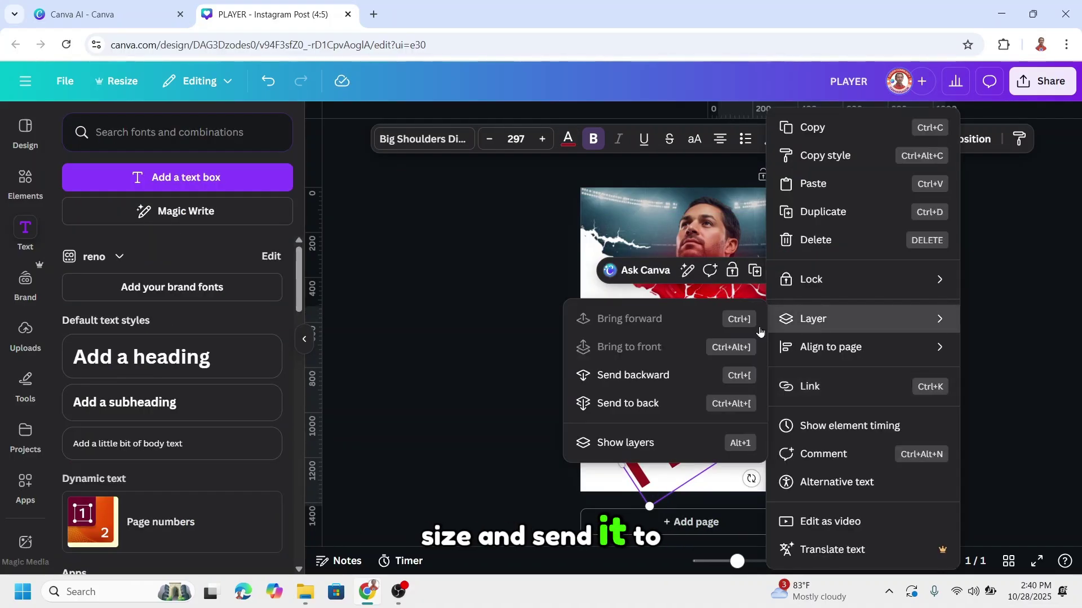
click(646, 377)
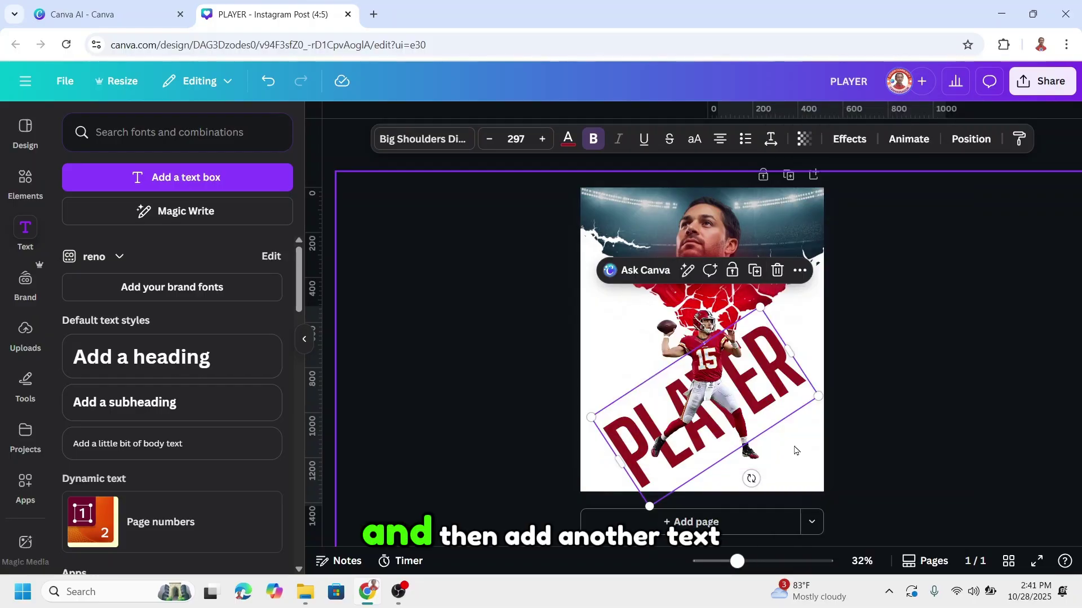
click(760, 275)
drag(824, 398, 650, 435)
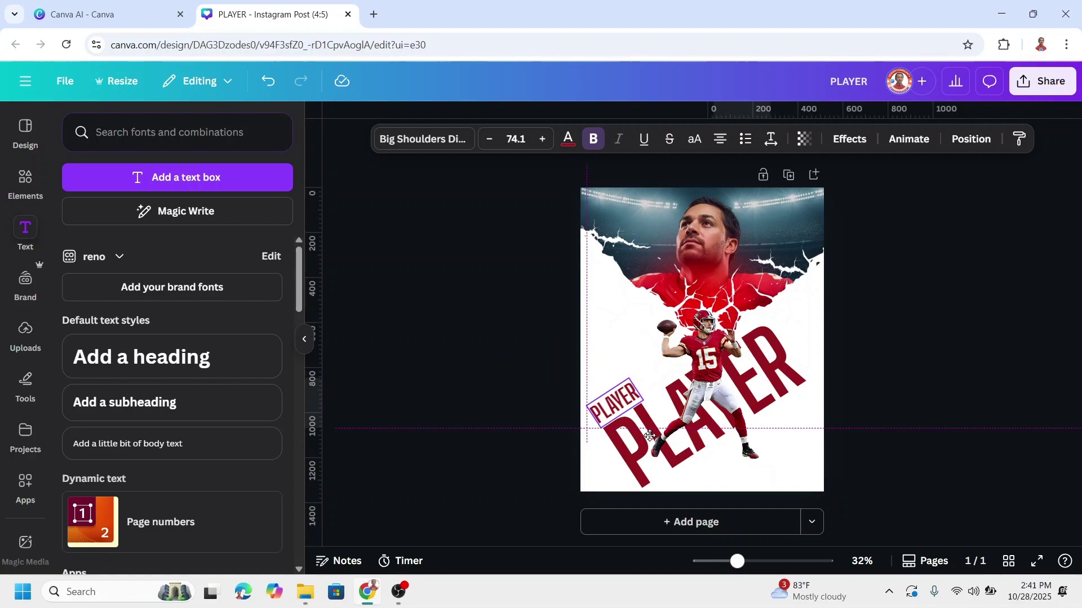
double_click(615, 403)
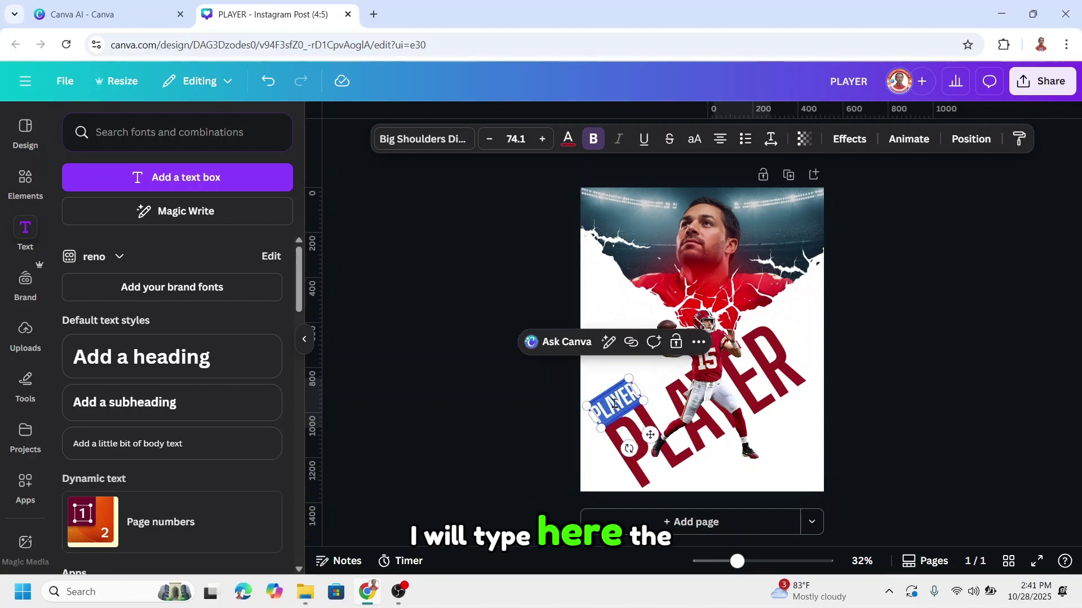
text(FOOTBALL)
drag(642, 400, 673, 381)
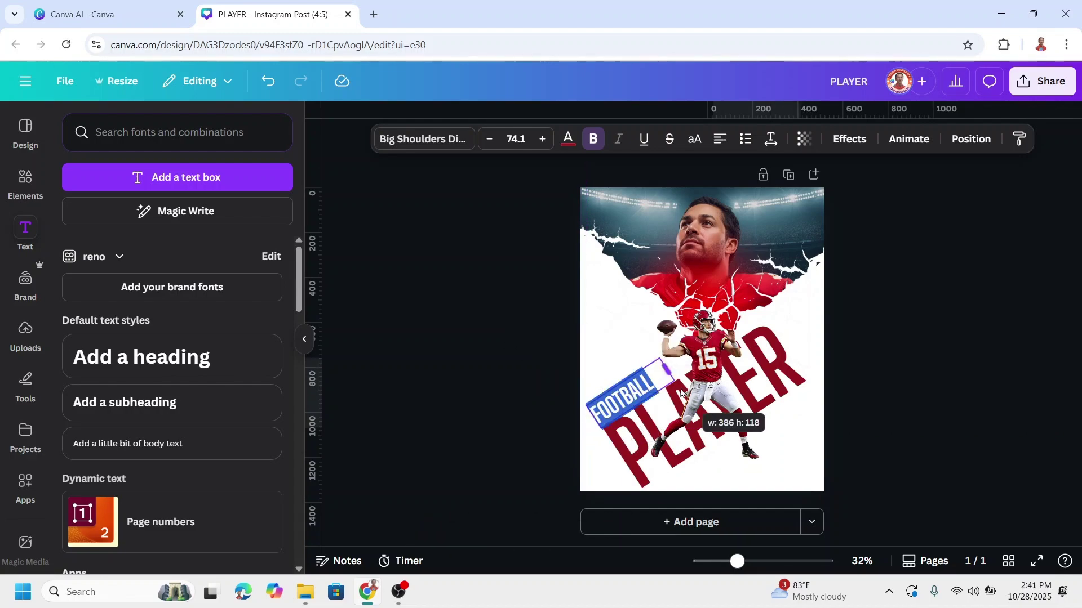
Step: Give FOOTBALL a dark red background effect and white letters
click(849, 139)
scroll(180, 416, down, 1)
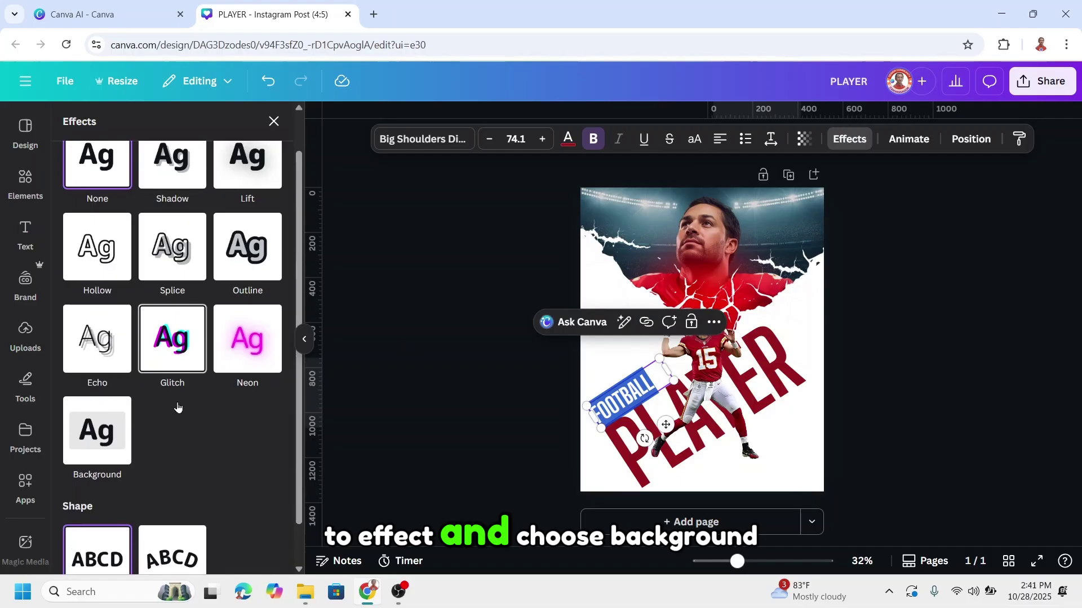
click(101, 406)
scroll(225, 454, down, 3)
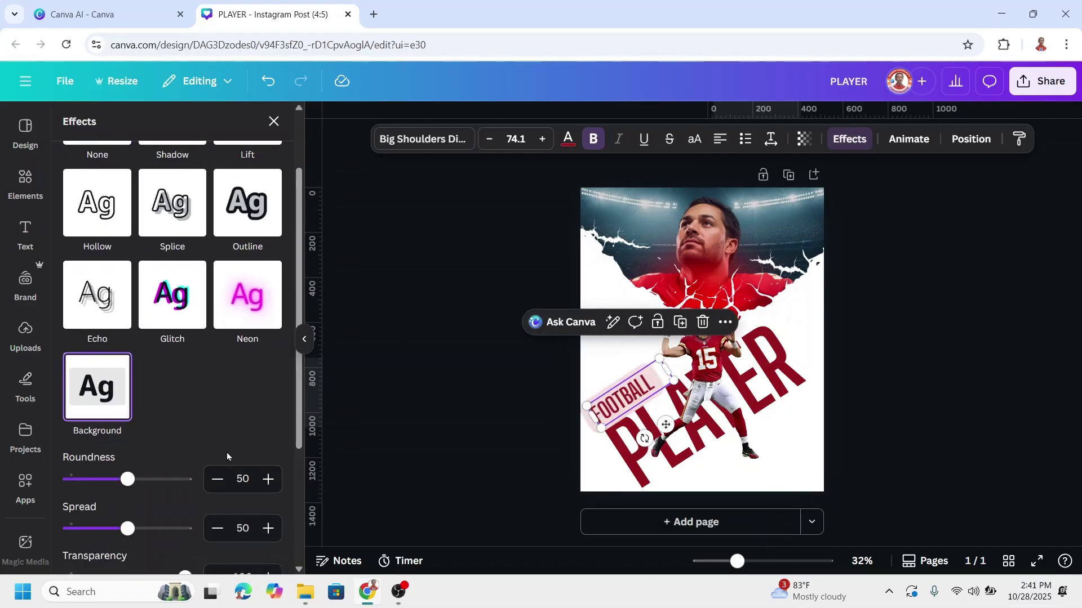
click(271, 488)
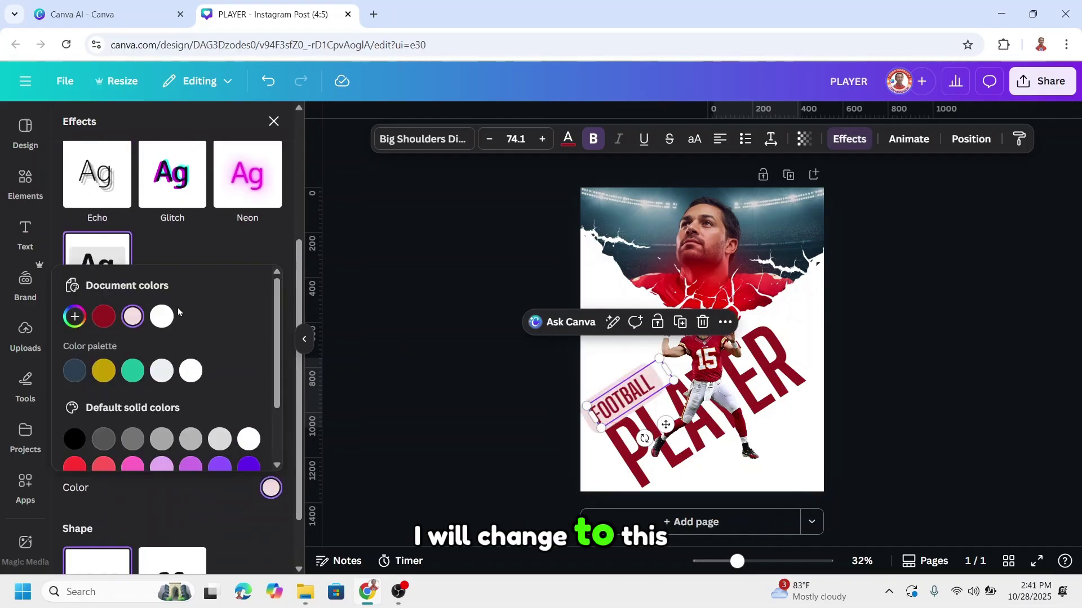
click(104, 317)
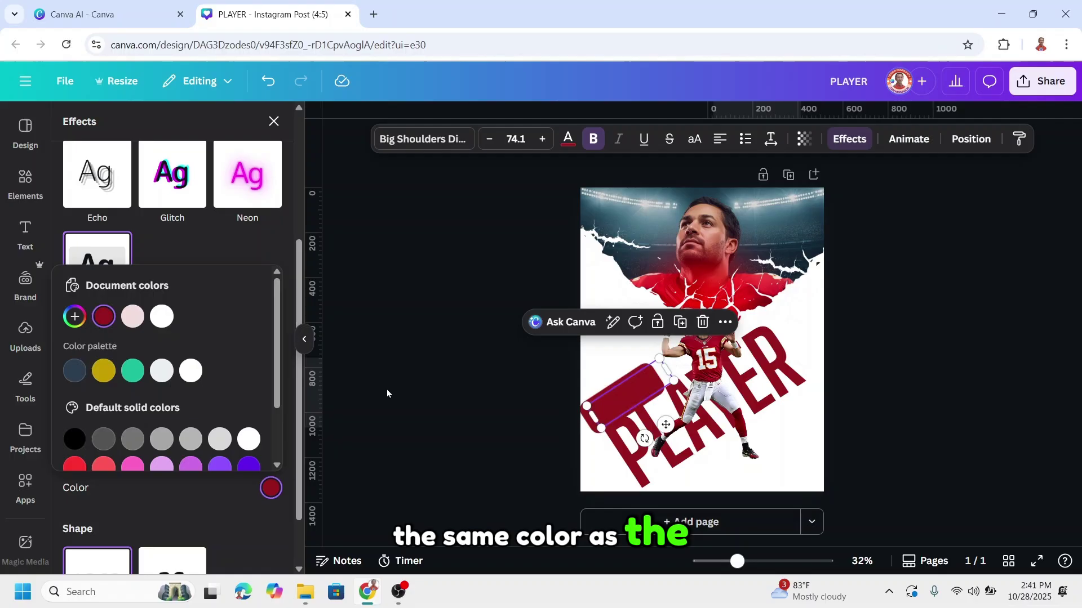
click(570, 142)
click(570, 143)
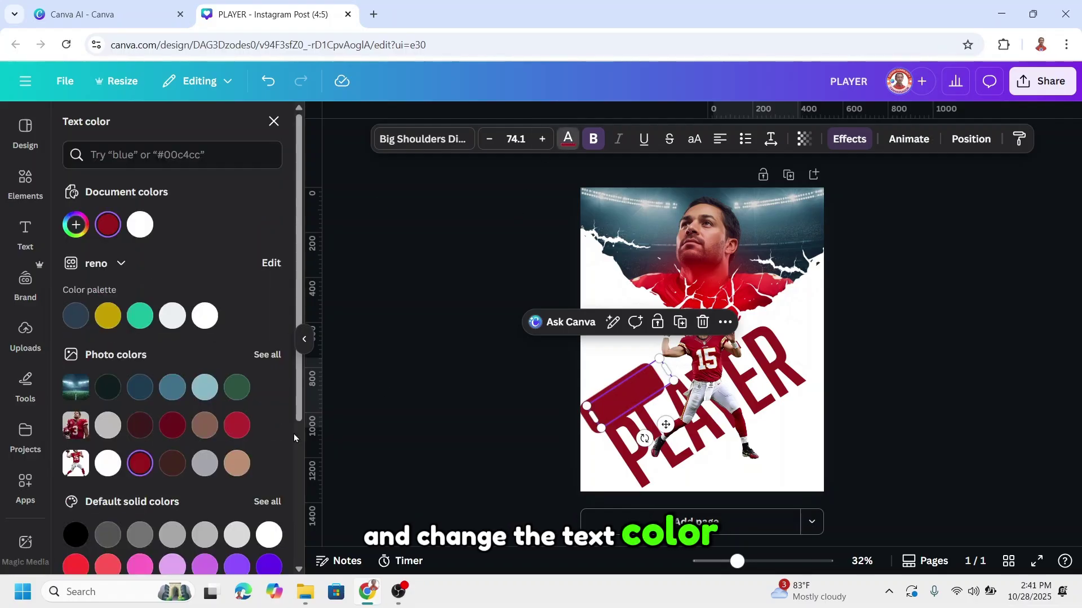
click(206, 317)
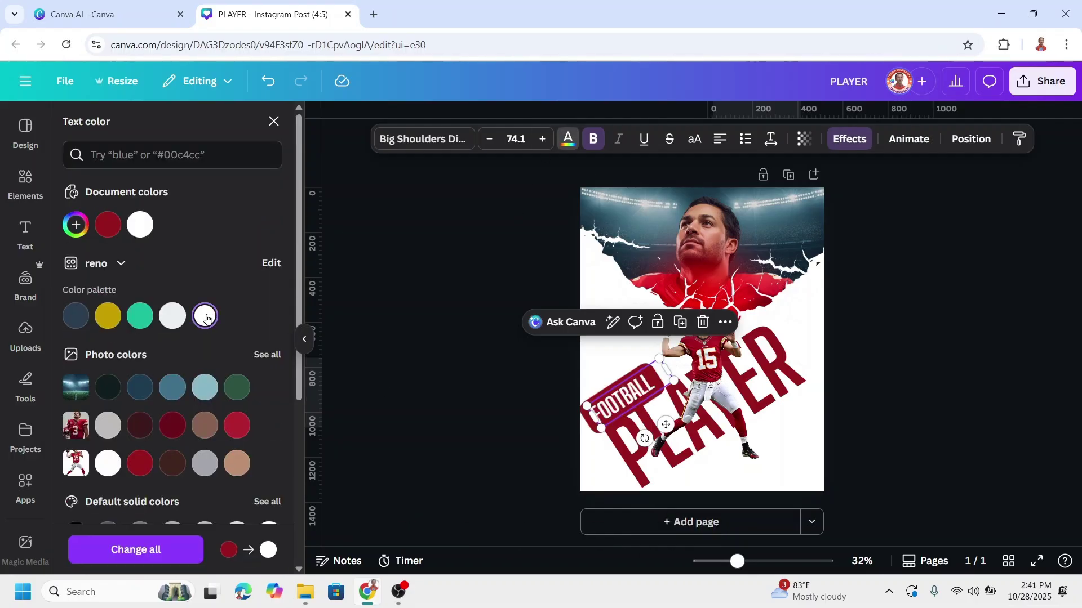
Step: Set the FOOTBALL background to roundness 0 and spread 25
click(855, 139)
scroll(146, 419, down, 3)
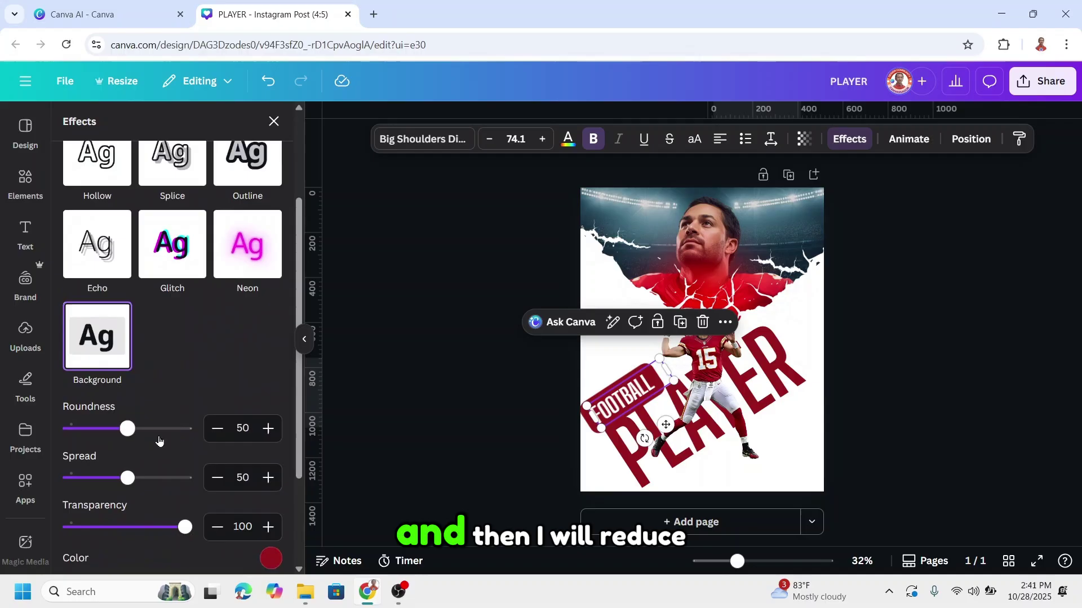
drag(125, 431, 60, 431)
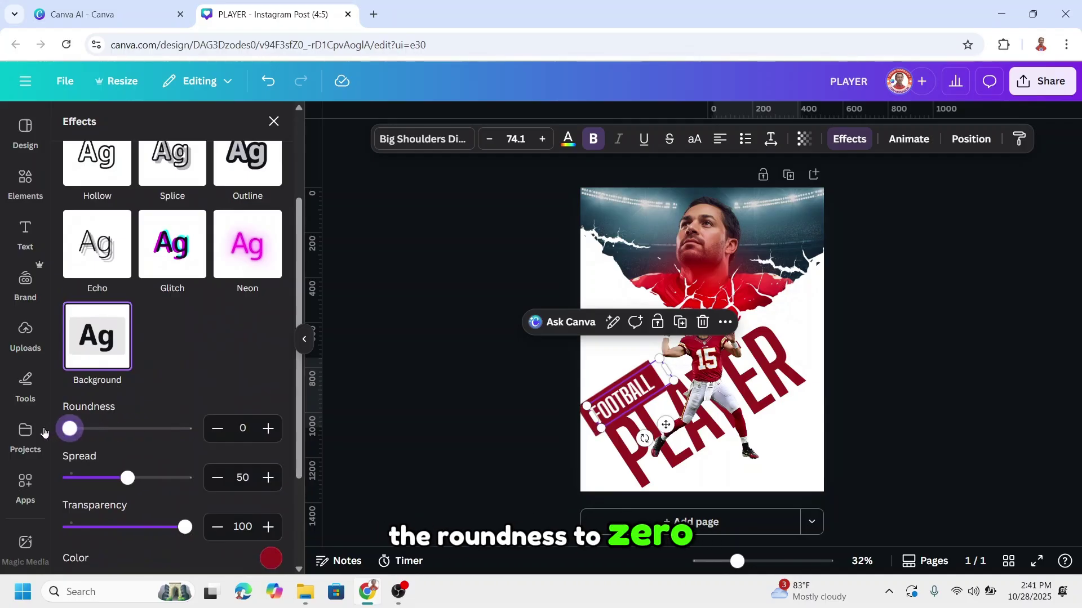
drag(118, 485, 86, 484)
scroll(619, 395, up, 5)
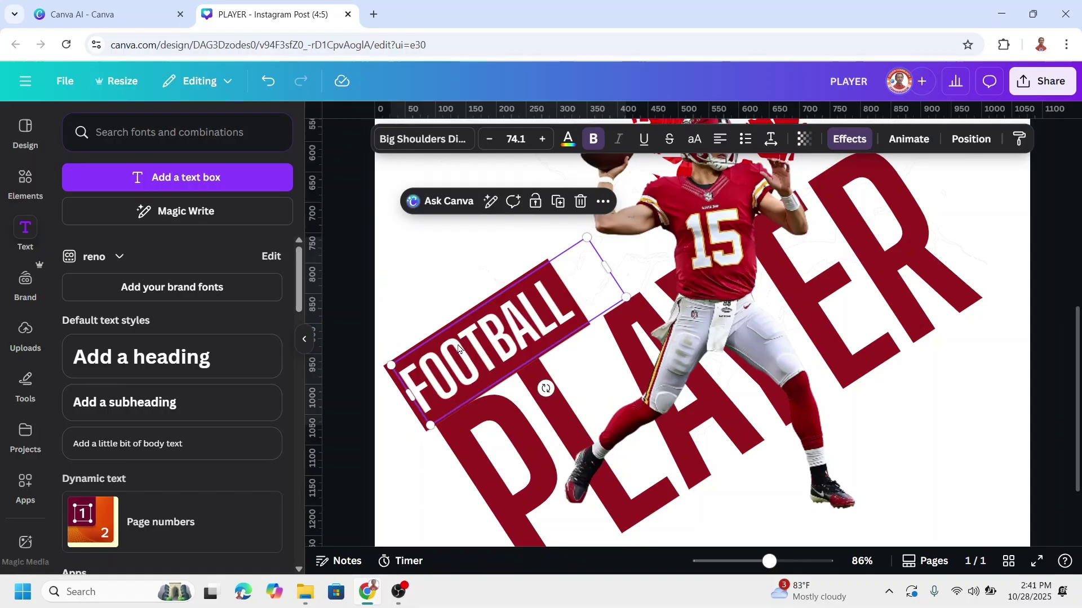
scroll(464, 338, down, 1)
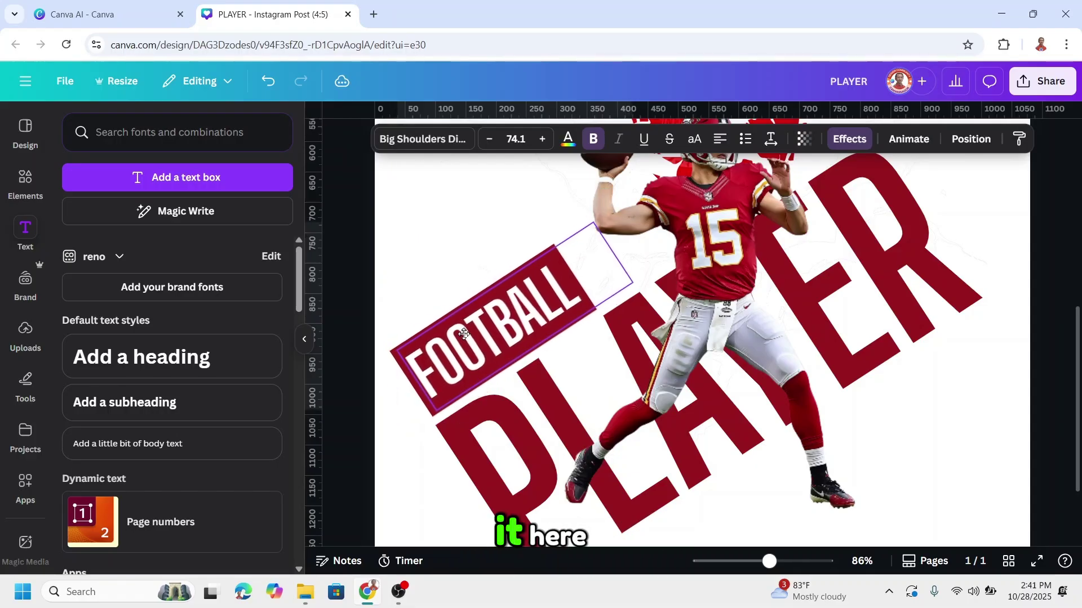